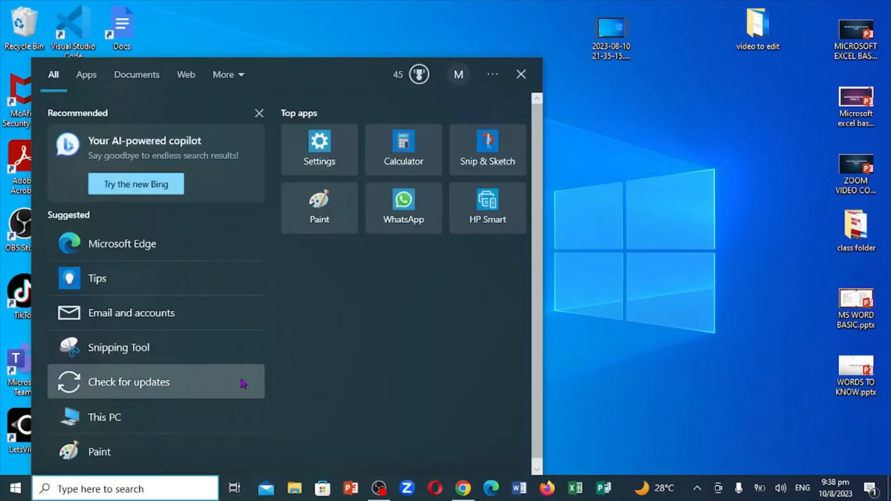
Search the computer for "ONE" and open the OneNote 2013 app.
{"action": "type", "text": "ONE"}
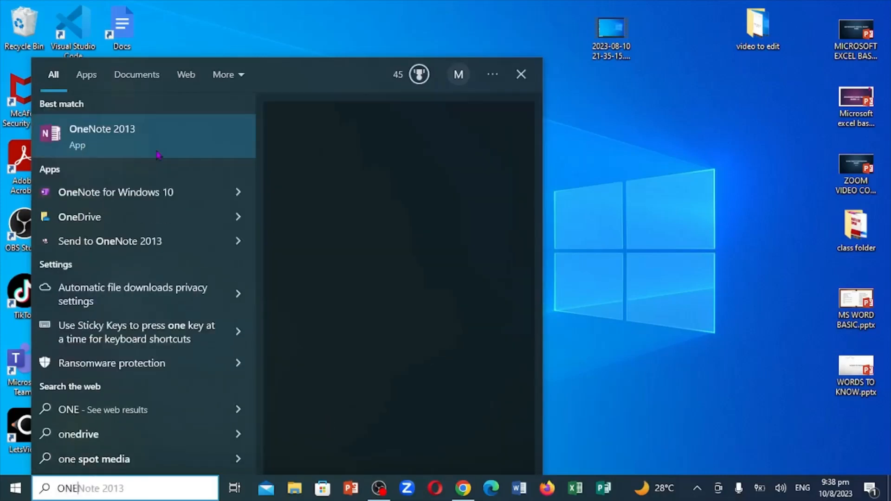
{"action": "left_click", "coordinate": [125, 141]}
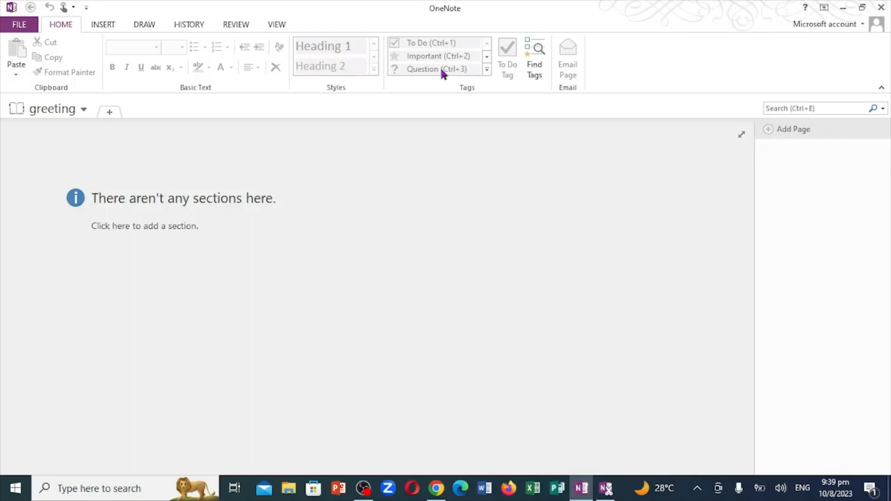
Examine the greeting notebook's information and settings choices, and the pages for creating, opening and sharing notebooks.
{"action": "left_click", "coordinate": [19, 26]}
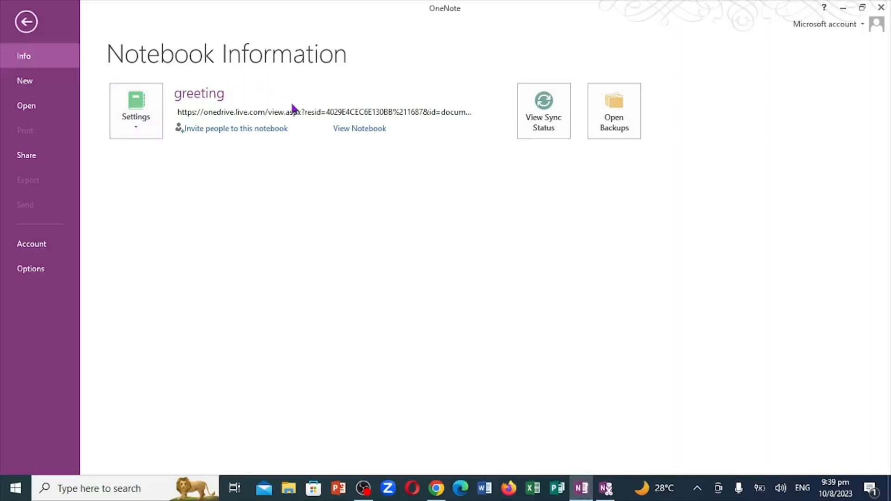
{"action": "left_click", "coordinate": [136, 130]}
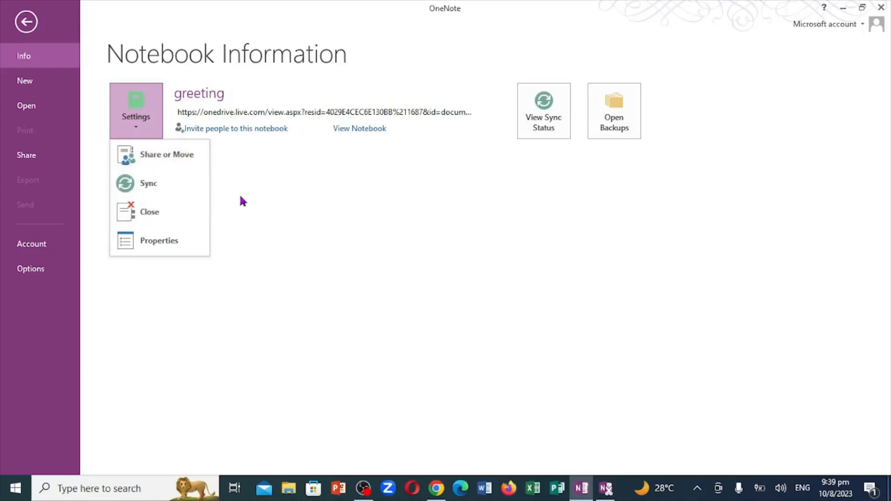
{"action": "left_click", "coordinate": [250, 200]}
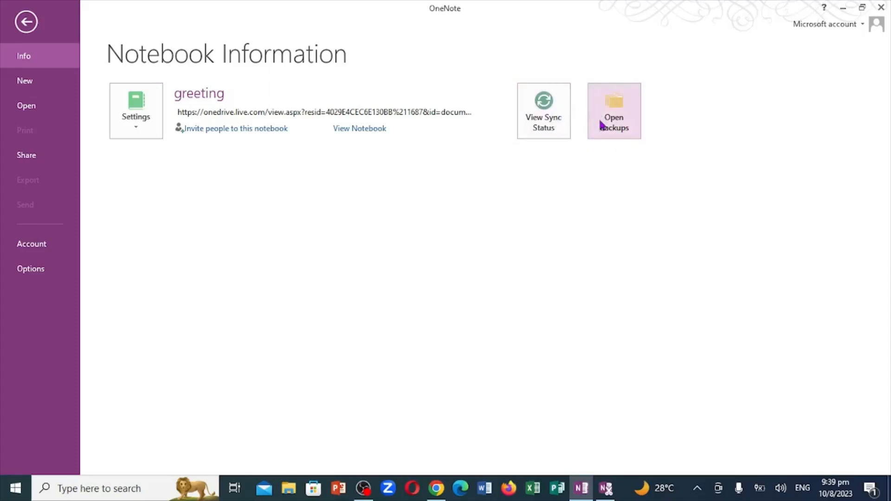
{"action": "left_click", "coordinate": [35, 89]}
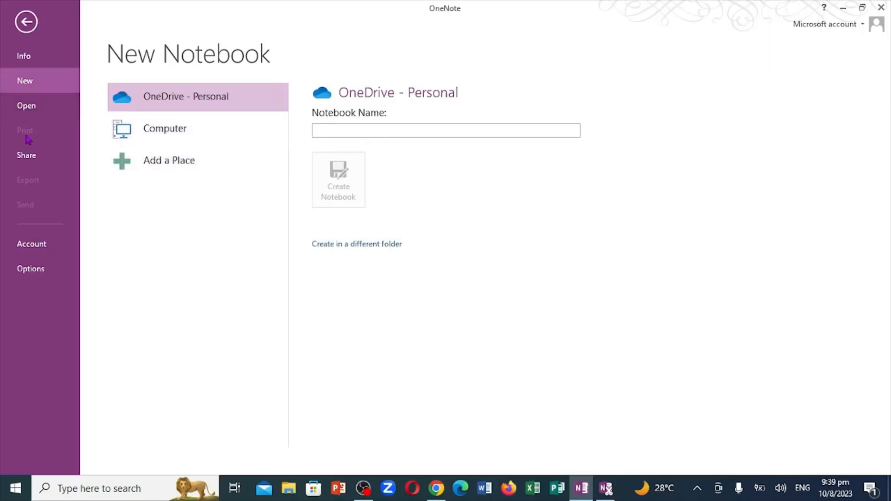
{"action": "left_click", "coordinate": [28, 107]}
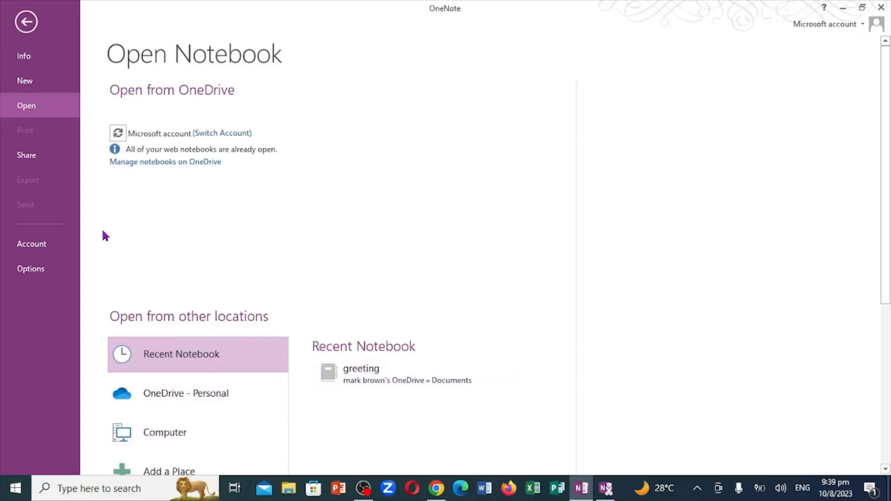
{"action": "left_click", "coordinate": [27, 167]}
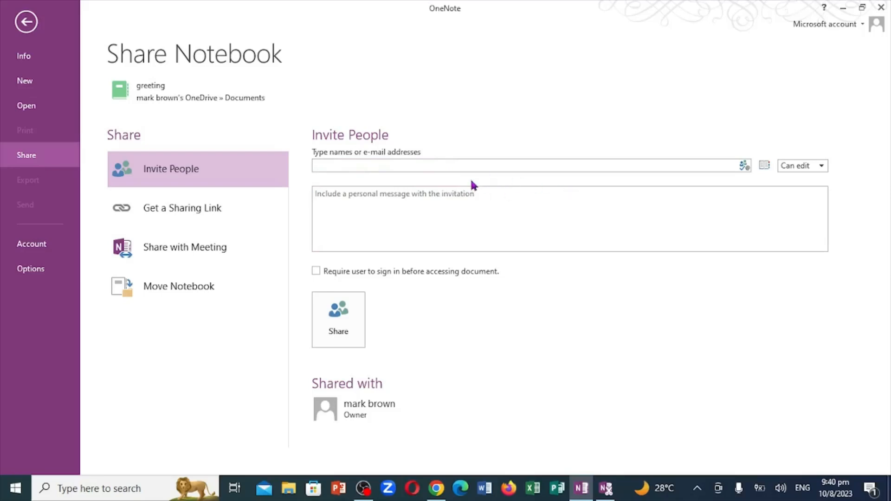
Review the account page with its Office background choices and the general OneNote options, keeping the current settings.
{"action": "left_click", "coordinate": [33, 244]}
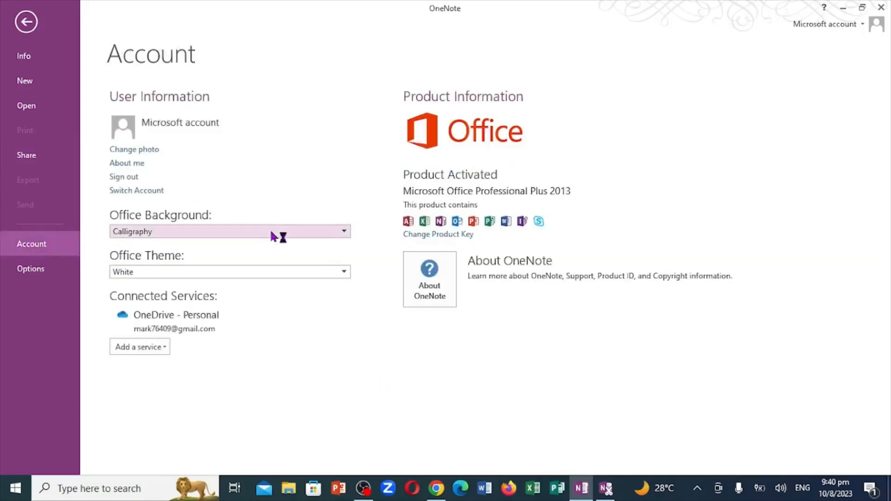
{"action": "left_click", "coordinate": [347, 235]}
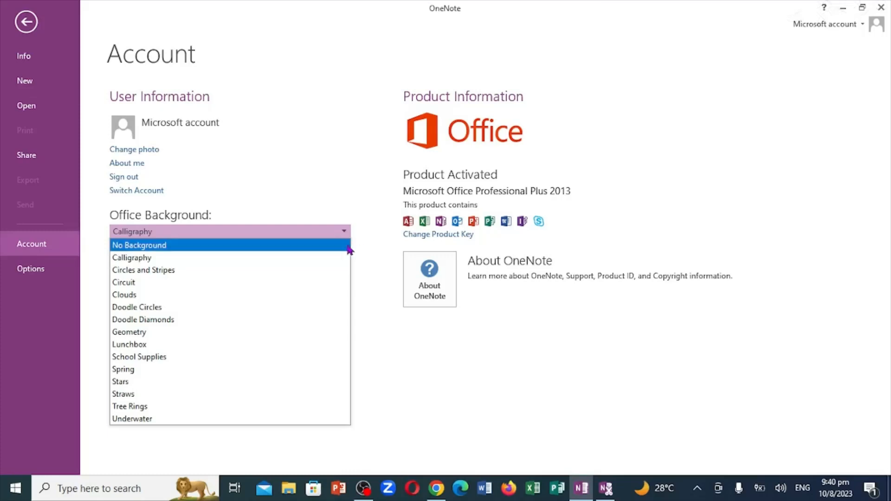
{"action": "left_click", "coordinate": [373, 251]}
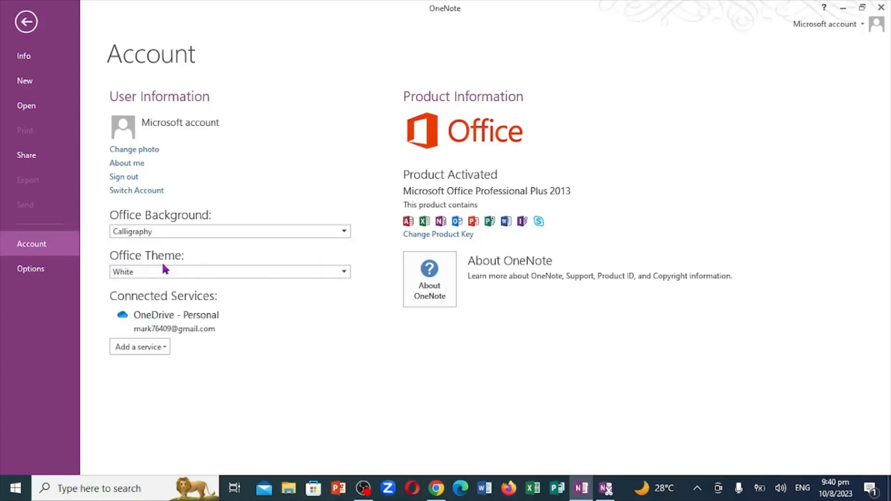
{"action": "left_click", "coordinate": [35, 271]}
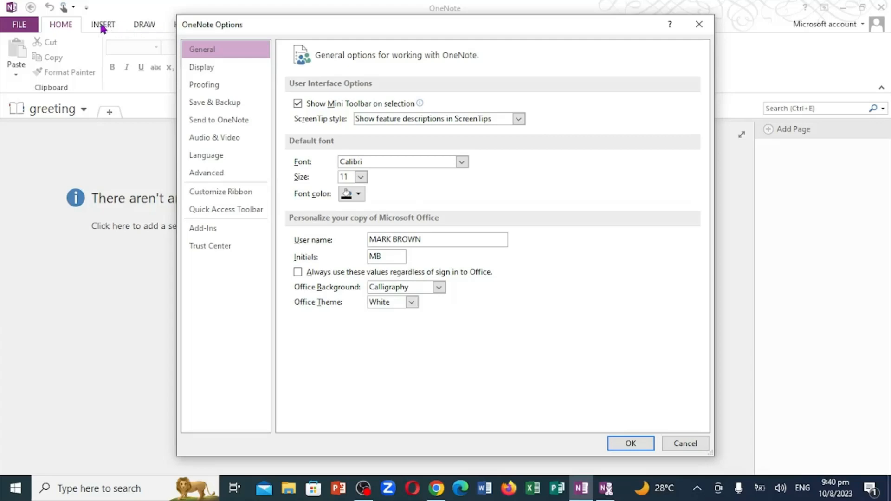
{"action": "left_click", "coordinate": [633, 445]}
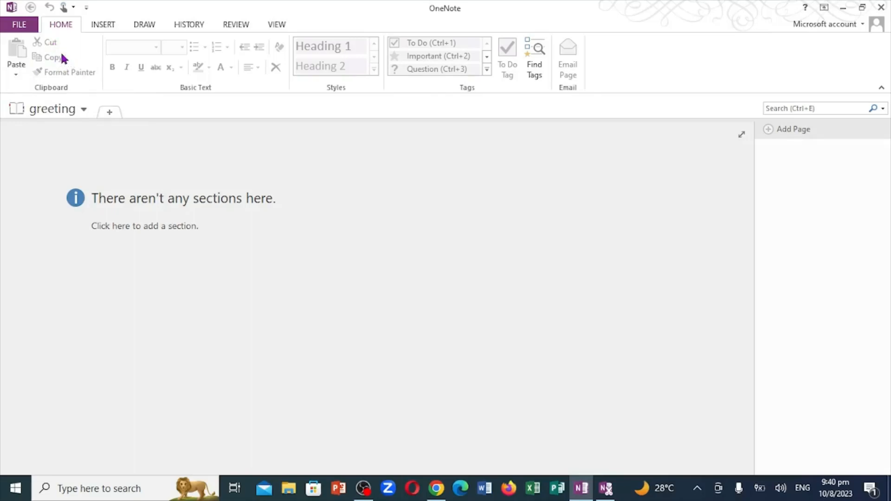
Add a new section to the greeting notebook.
{"action": "left_click", "coordinate": [108, 112]}
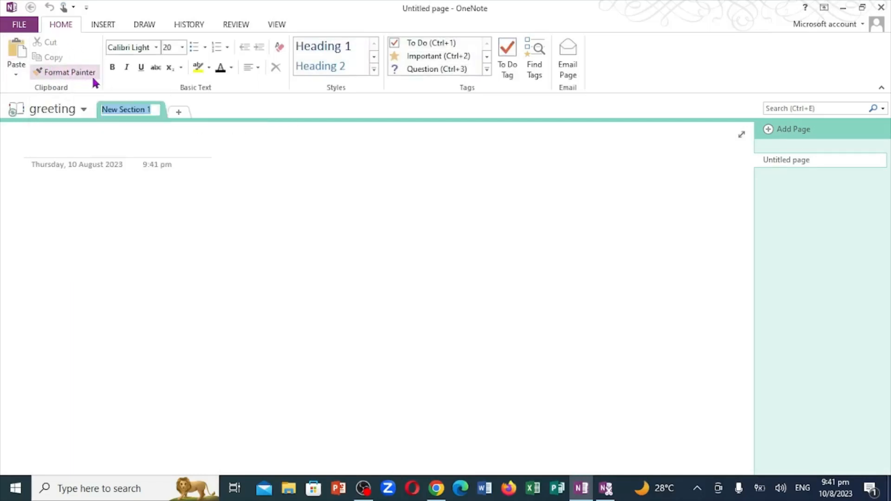
Look through the available fonts and font sizes for page text without choosing any.
{"action": "left_click", "coordinate": [157, 48]}
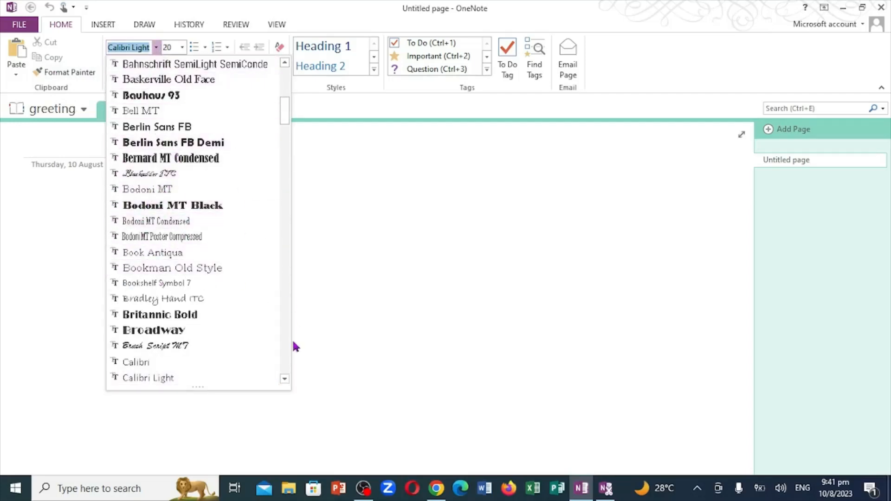
{"action": "left_click", "coordinate": [284, 379]}
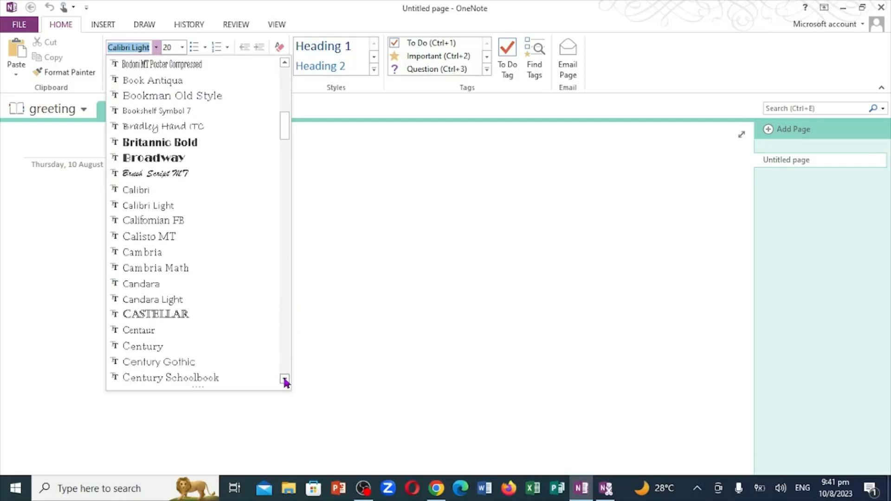
{"action": "left_click", "coordinate": [315, 335]}
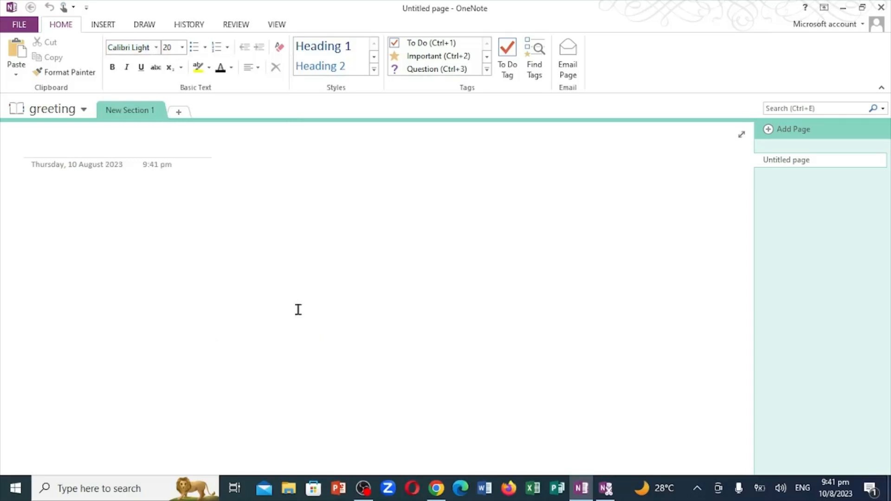
{"action": "left_click", "coordinate": [184, 48]}
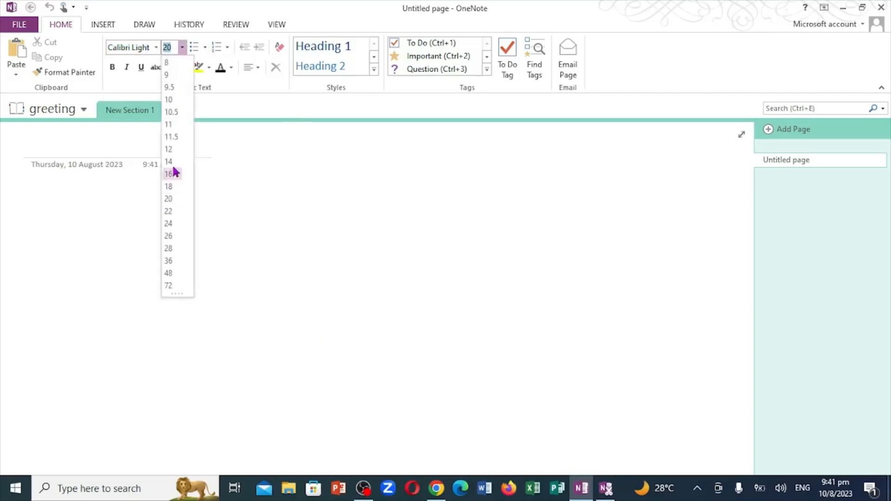
{"action": "key", "text": "Escape"}
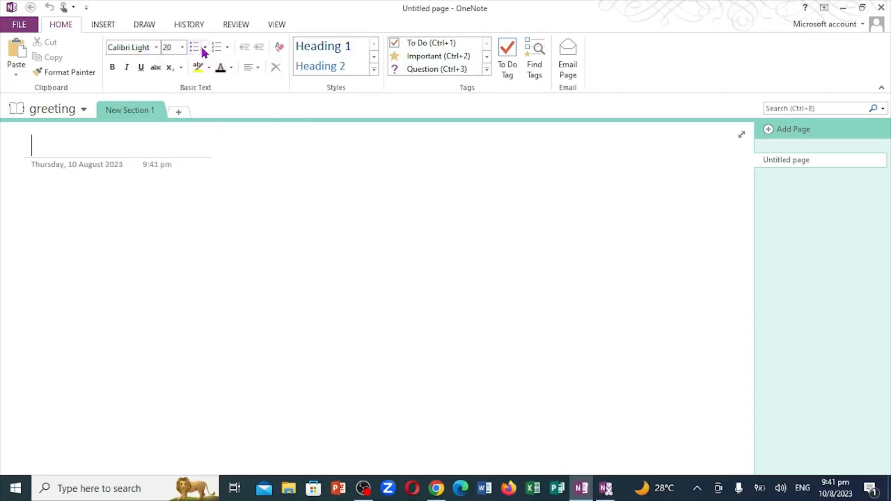
Examine the bullet library, the numbering library and the text style gallery without applying anything.
{"action": "left_click", "coordinate": [204, 47]}
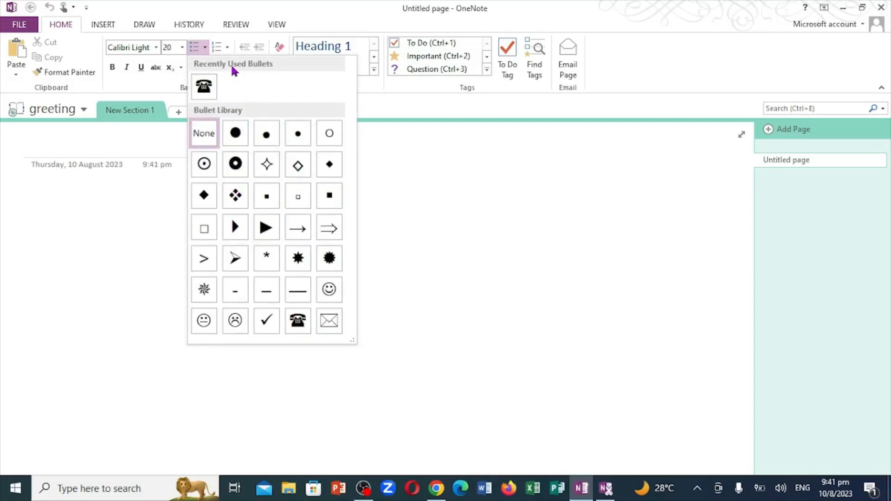
{"action": "left_click", "coordinate": [227, 47]}
{"action": "left_click", "coordinate": [228, 47]}
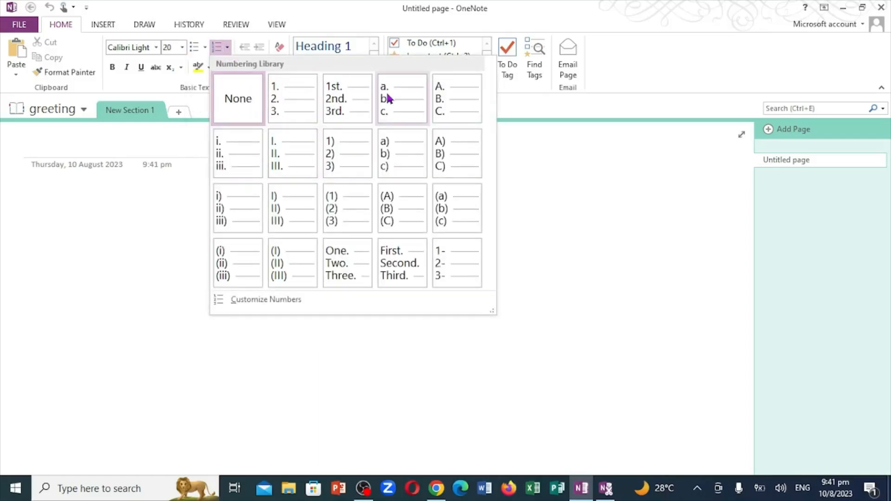
{"action": "left_click", "coordinate": [519, 170]}
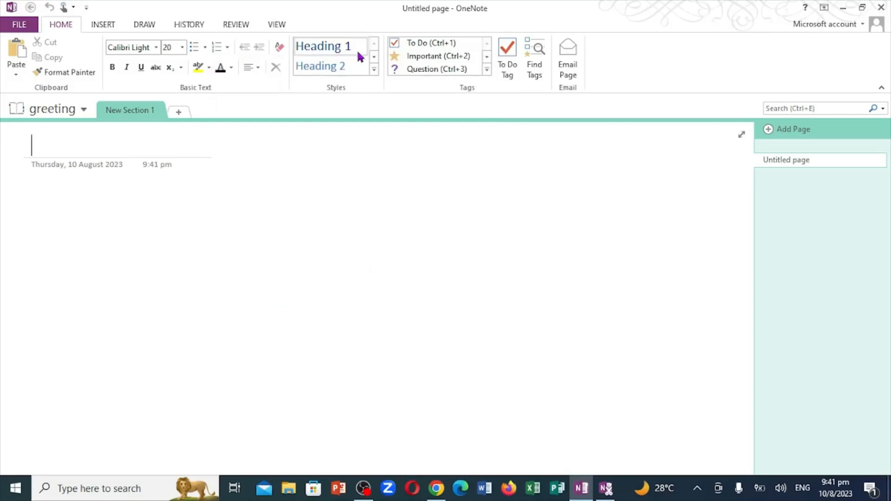
{"action": "left_click", "coordinate": [374, 69]}
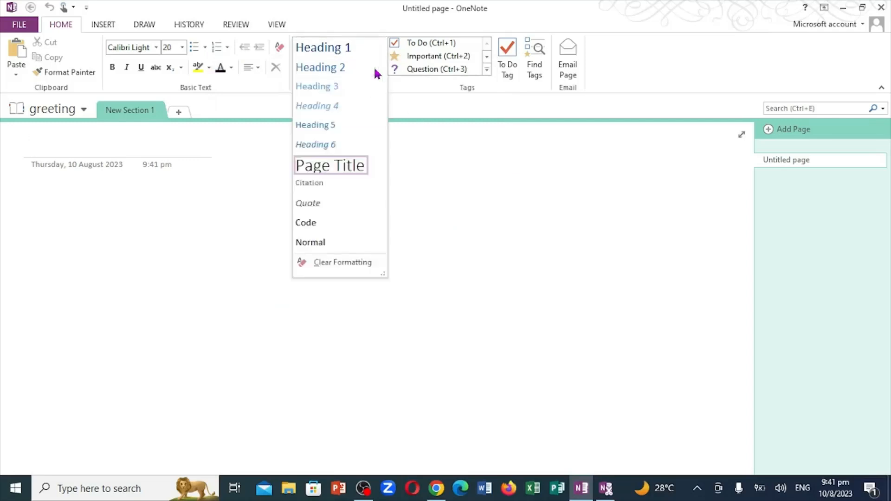
{"action": "left_click", "coordinate": [396, 151]}
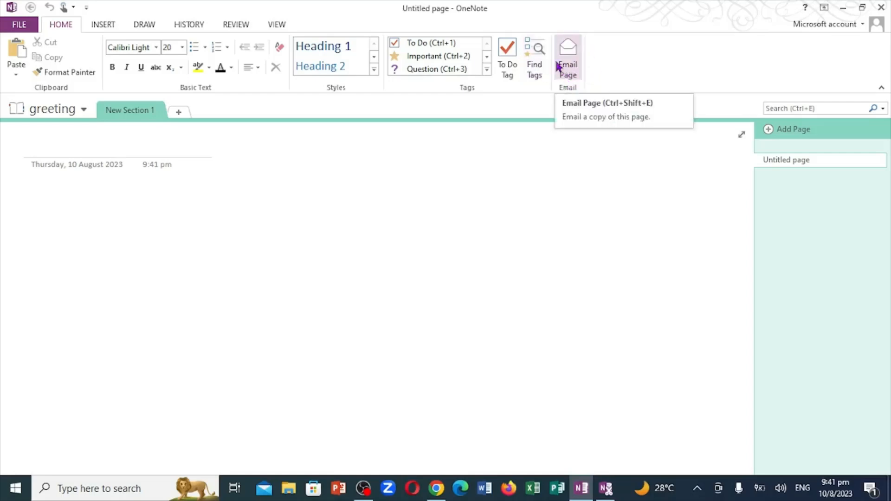
Examine the choices for inserting a table and an Excel spreadsheet without adding either.
{"action": "left_click", "coordinate": [104, 26]}
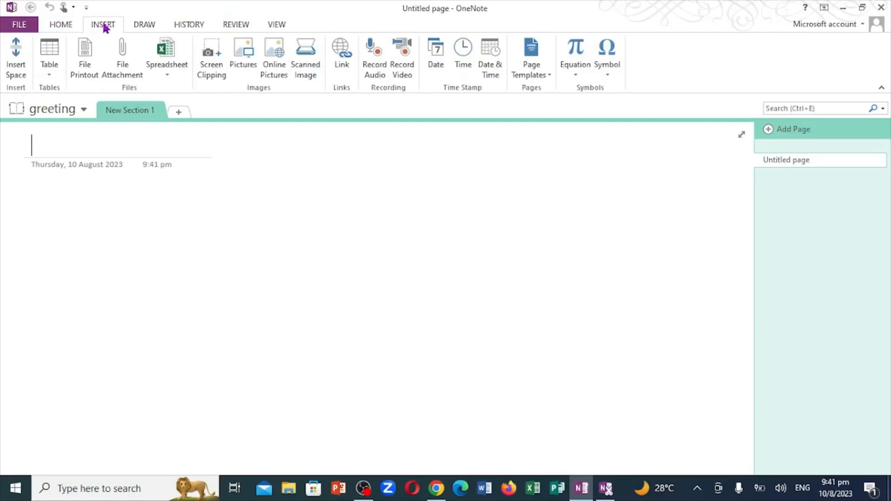
{"action": "left_click", "coordinate": [49, 78]}
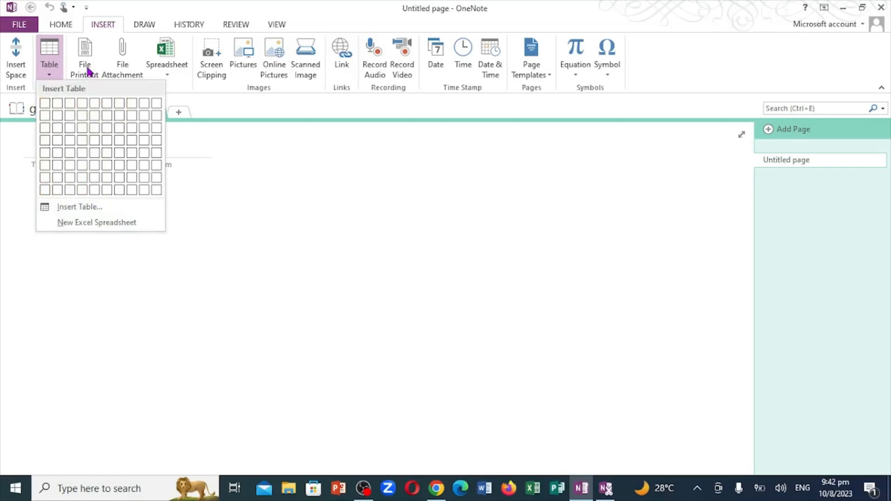
{"action": "left_click", "coordinate": [234, 169]}
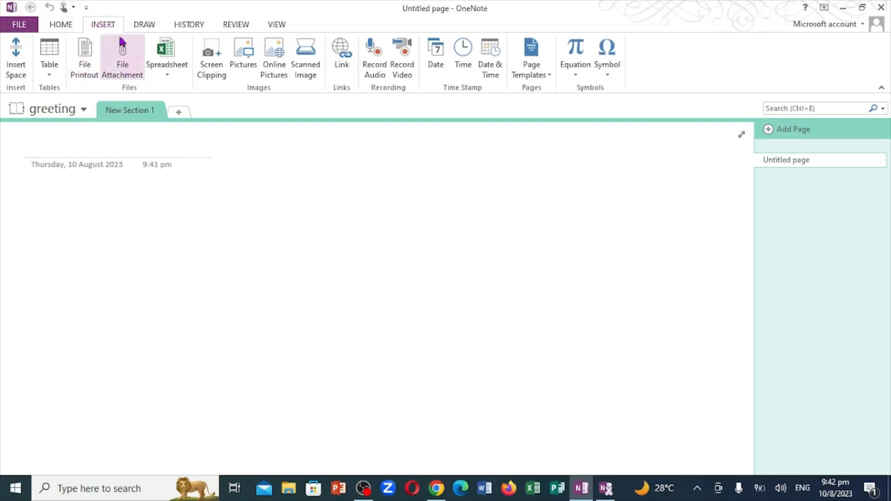
{"action": "left_click", "coordinate": [168, 73]}
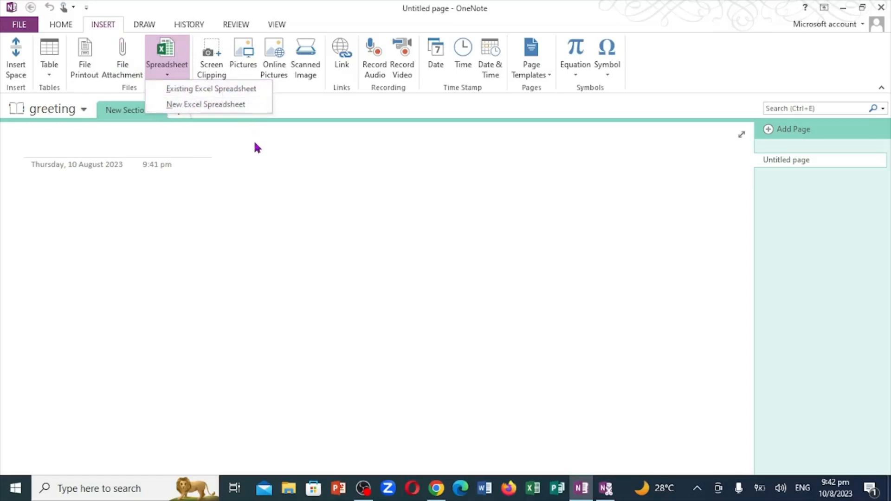
{"action": "left_click", "coordinate": [242, 244]}
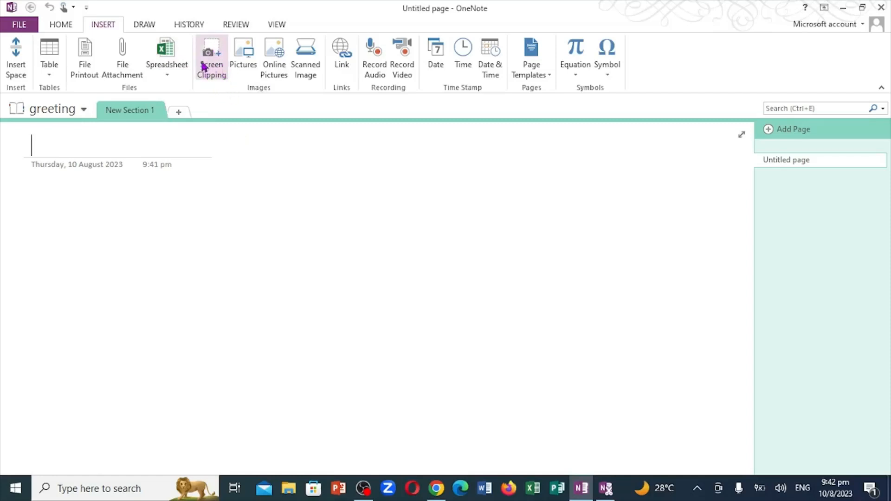
Insert a screen clipping of the McAfee and Microsoft Edge desktop icons into the page.
{"action": "left_click", "coordinate": [221, 70]}
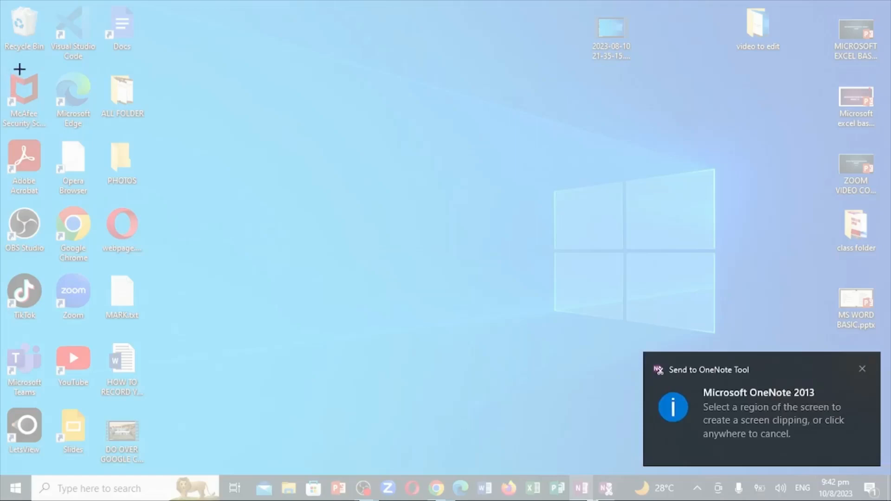
{"action": "left_click_drag", "start_coordinate": [6, 68], "coordinate": [100, 145]}
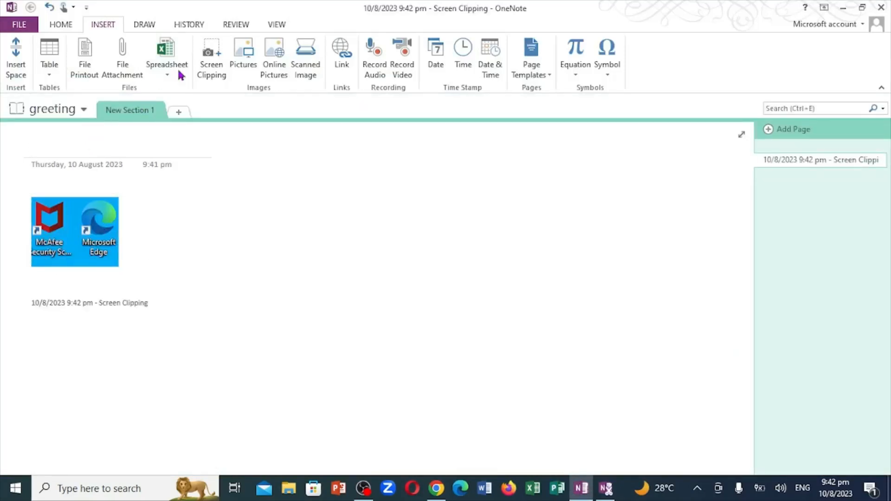
Check the picture insertion dialog and the page template choices without adding anything.
{"action": "left_click", "coordinate": [247, 50]}
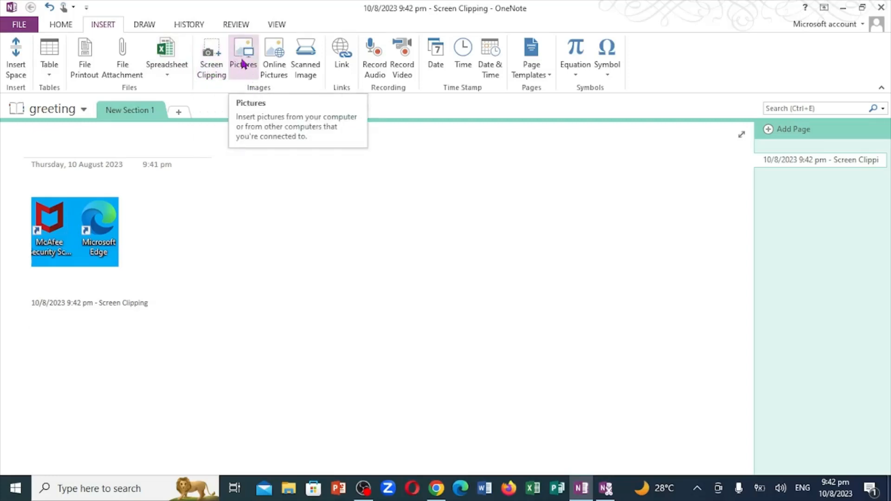
{"action": "left_click", "coordinate": [245, 60]}
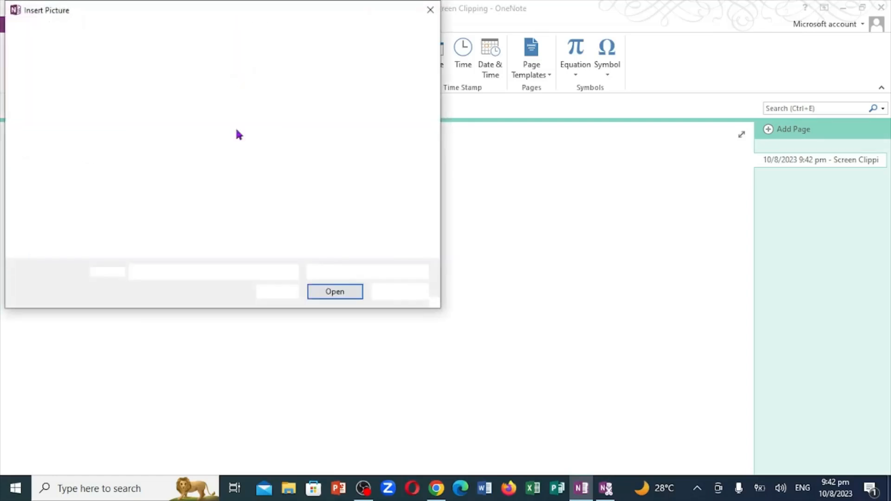
{"action": "left_click", "coordinate": [426, 17]}
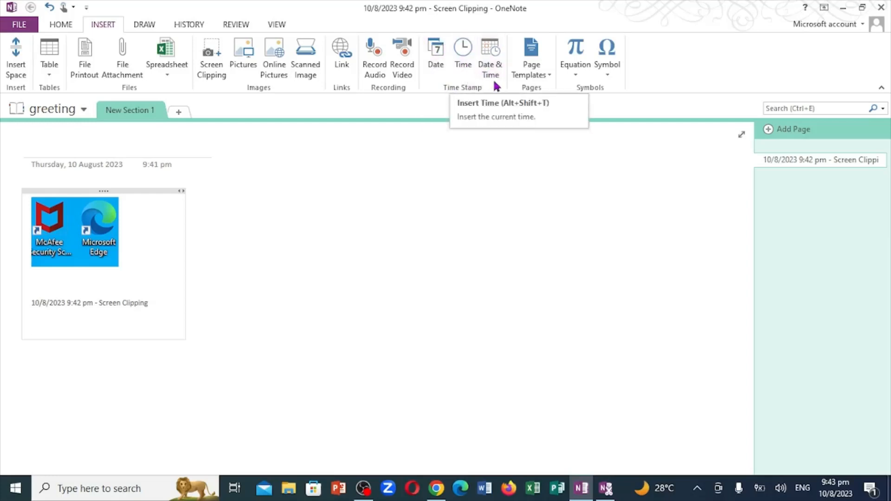
{"action": "left_click", "coordinate": [550, 78]}
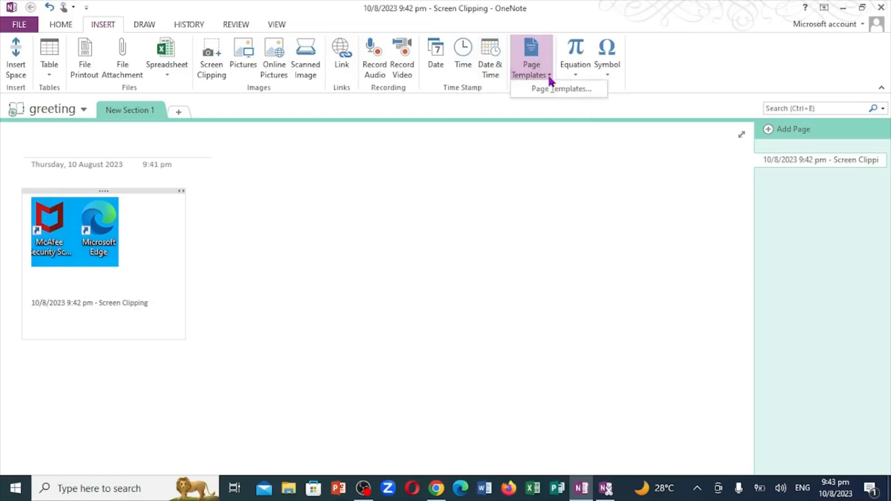
Insert a new equation below the screen clipping containing the common fraction dy/dx.
{"action": "left_click", "coordinate": [579, 70]}
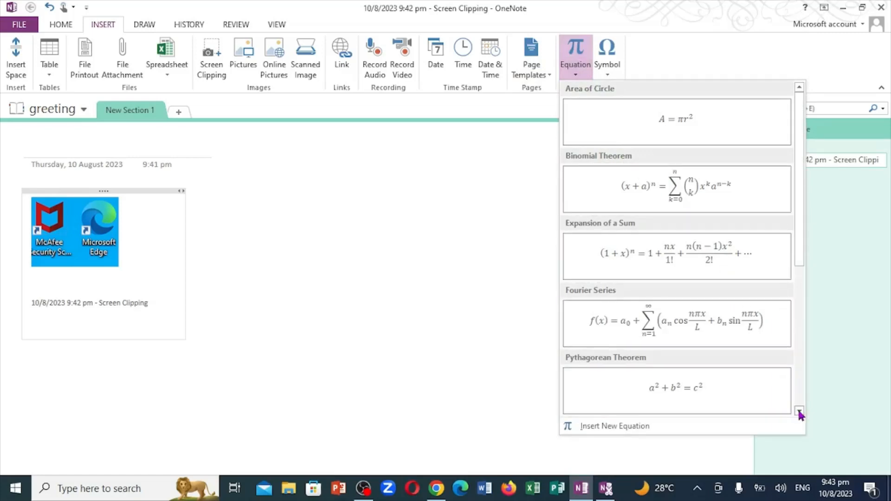
{"action": "scroll", "coordinate": [799, 411], "scroll_direction": "down", "scroll_amount": 4}
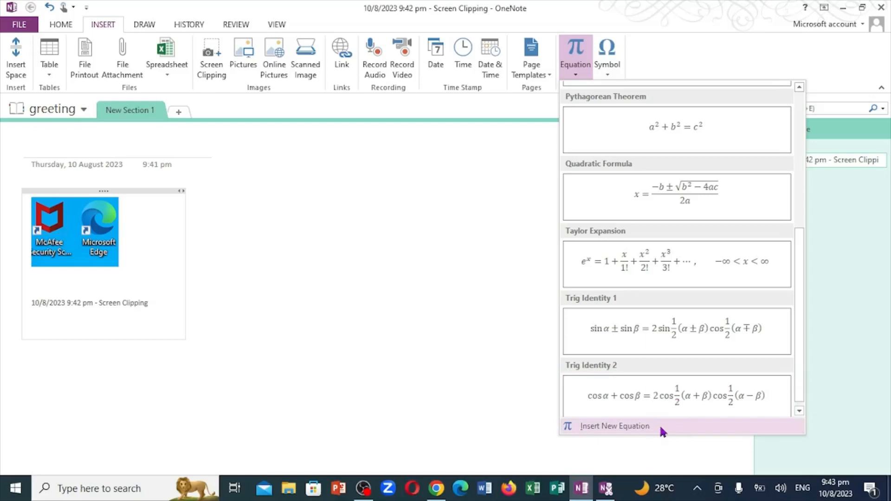
{"action": "left_click", "coordinate": [639, 426]}
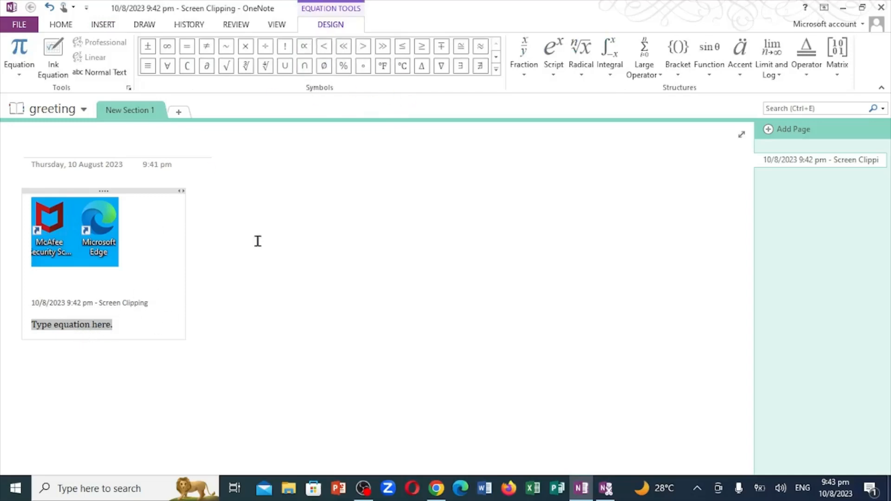
{"action": "left_click", "coordinate": [524, 72]}
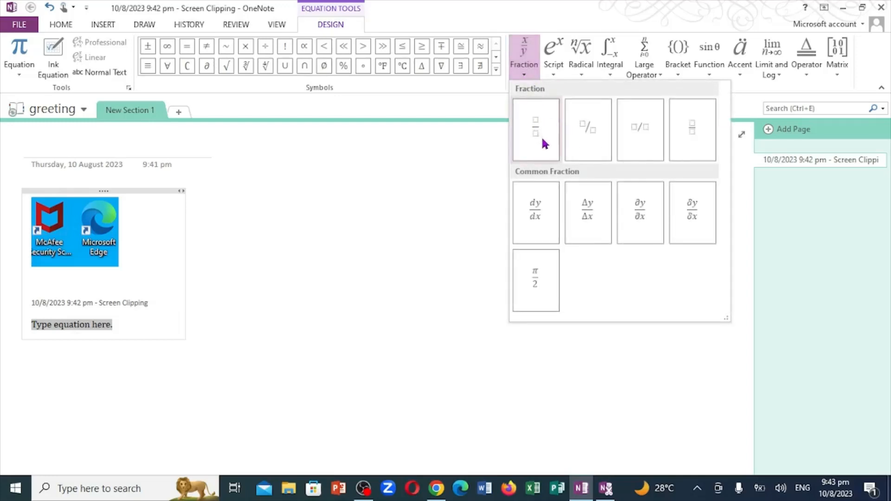
{"action": "left_click", "coordinate": [539, 211]}
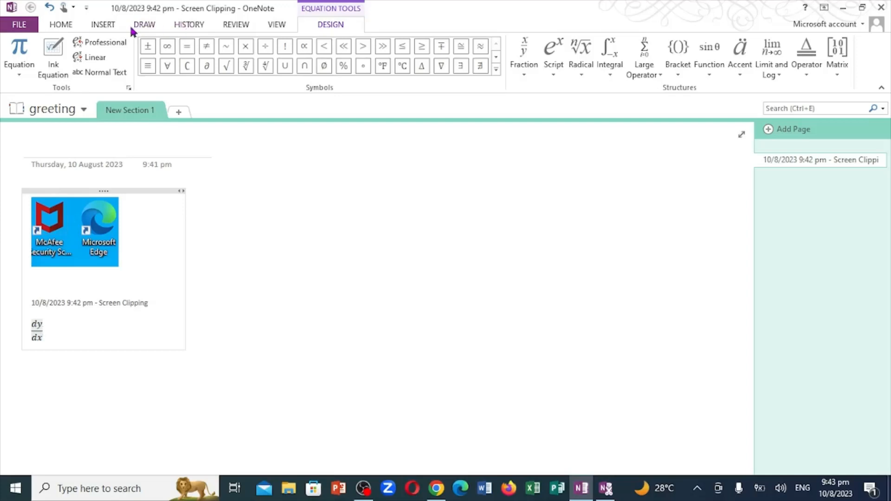
{"action": "left_click", "coordinate": [281, 232]}
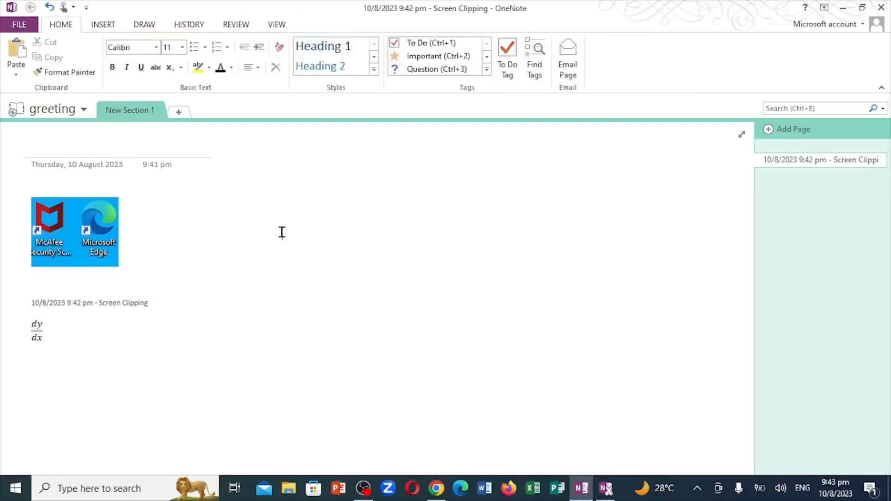
Examine the available symbols for the page without inserting one.
{"action": "left_click", "coordinate": [104, 26]}
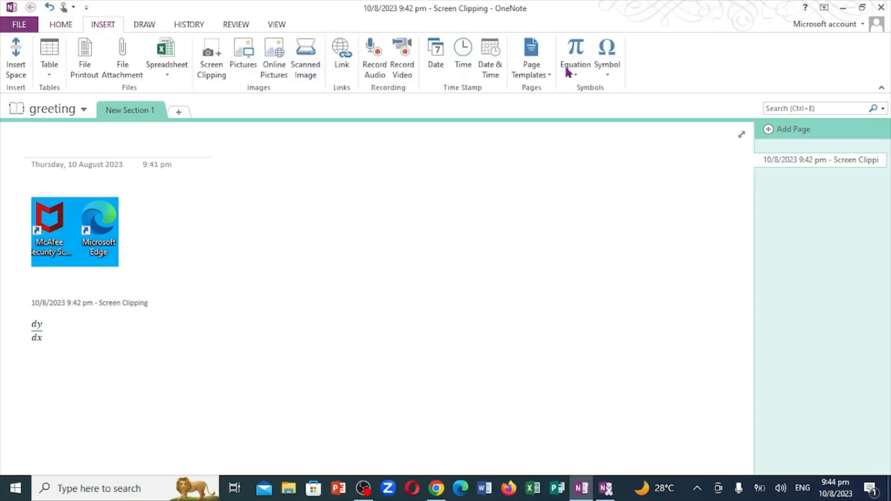
{"action": "left_click", "coordinate": [608, 75]}
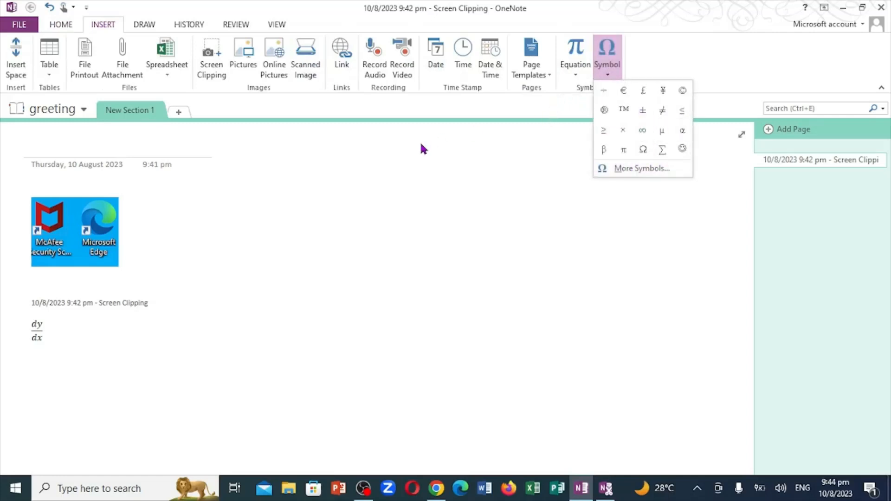
{"action": "left_click", "coordinate": [150, 24]}
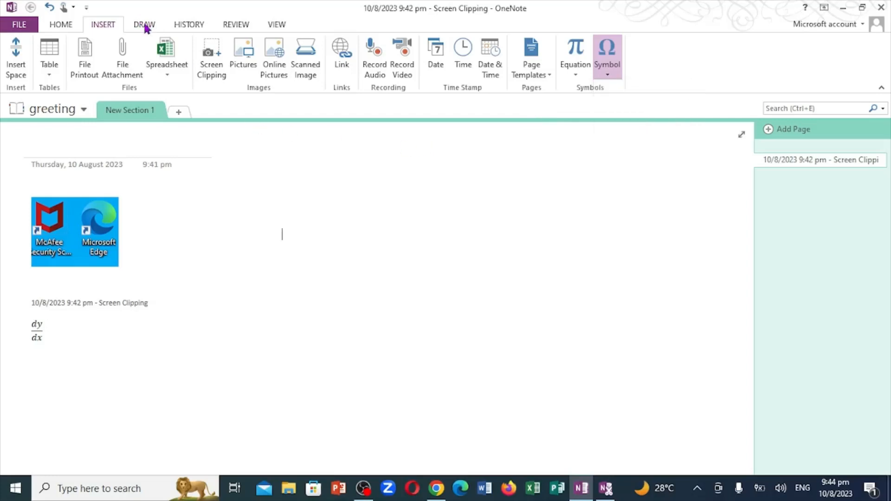
Look through the drawing features, covering the eraser sizes, the favorite and built-in pens and the arrange options.
{"action": "left_click", "coordinate": [150, 24]}
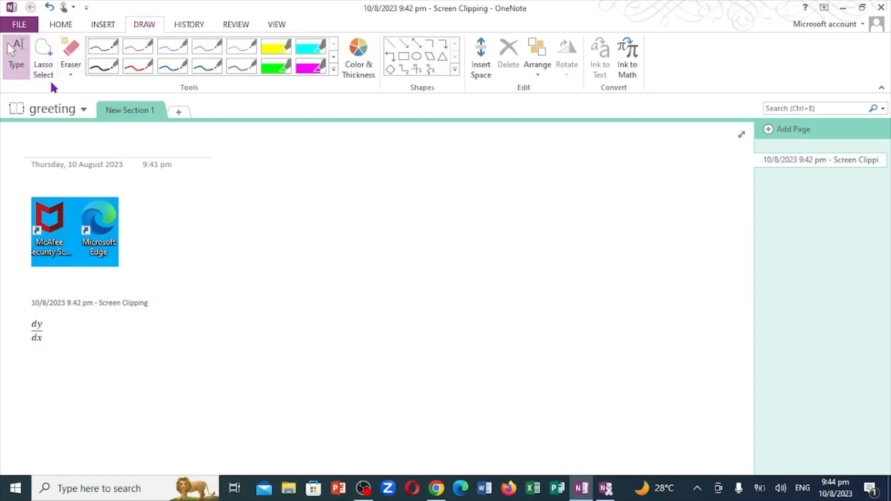
{"action": "left_click", "coordinate": [72, 78]}
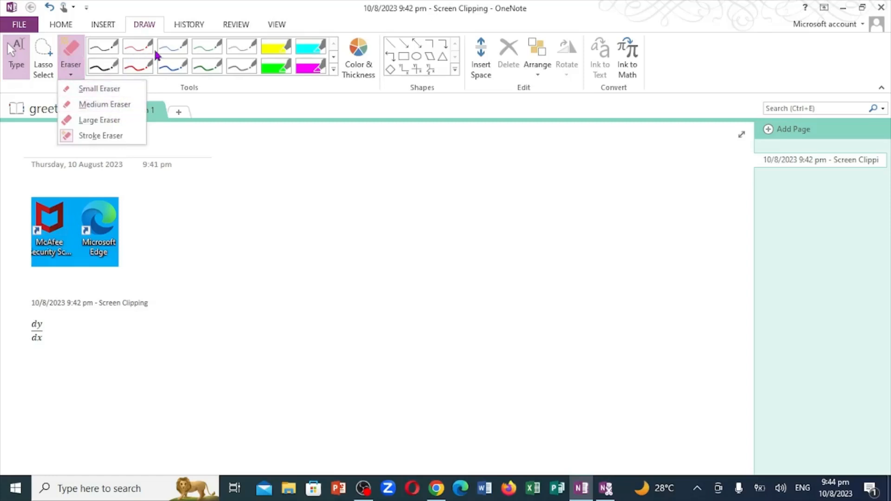
{"action": "left_click", "coordinate": [334, 69]}
{"action": "left_click", "coordinate": [334, 68]}
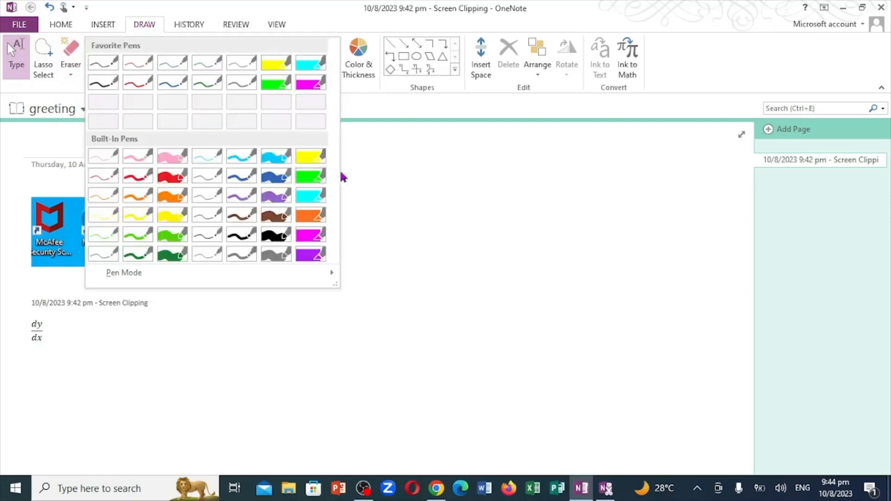
{"action": "left_click", "coordinate": [361, 164]}
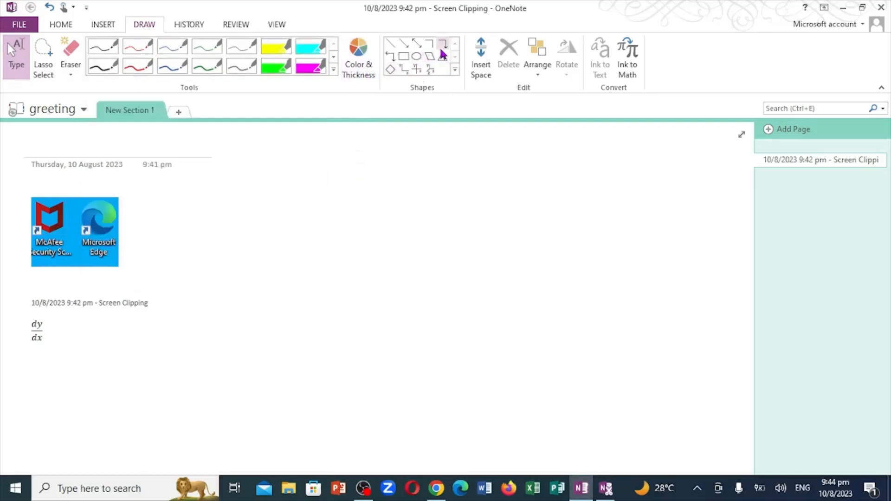
{"action": "left_click", "coordinate": [539, 78]}
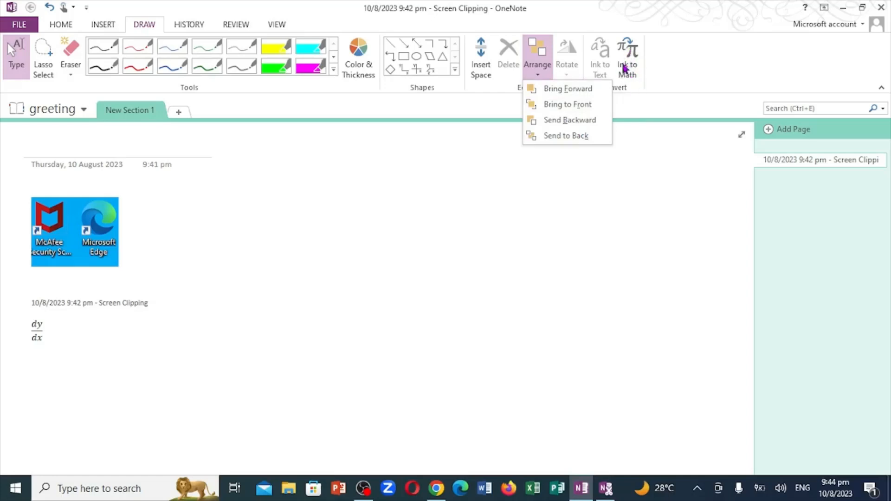
Examine the notebook history features, including the read/unread marking options and the notebook recycle bin options.
{"action": "left_click", "coordinate": [190, 25]}
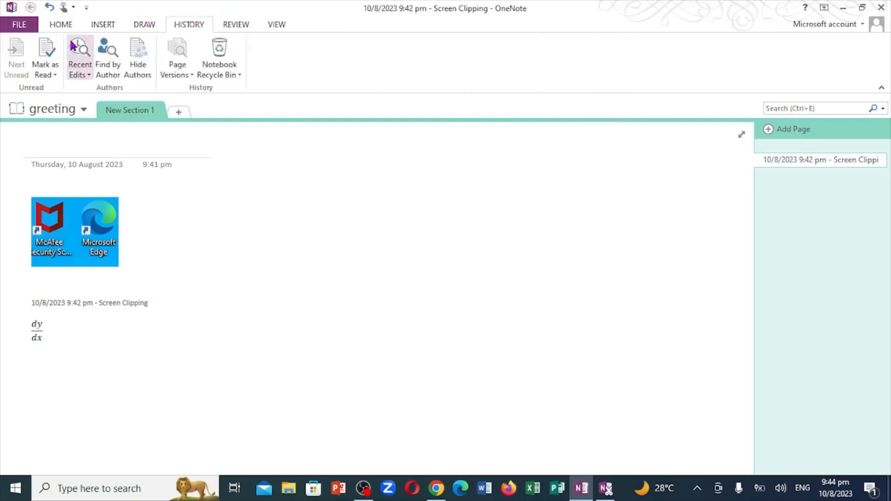
{"action": "left_click", "coordinate": [54, 72]}
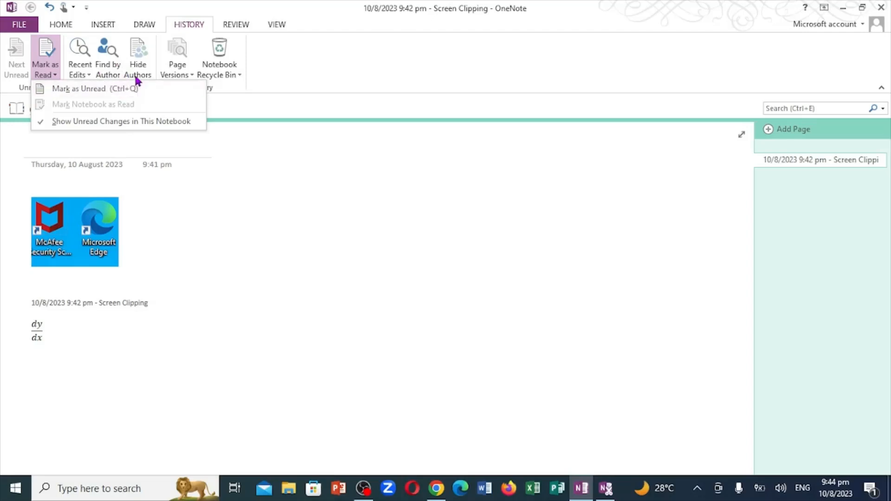
{"action": "left_click", "coordinate": [239, 75]}
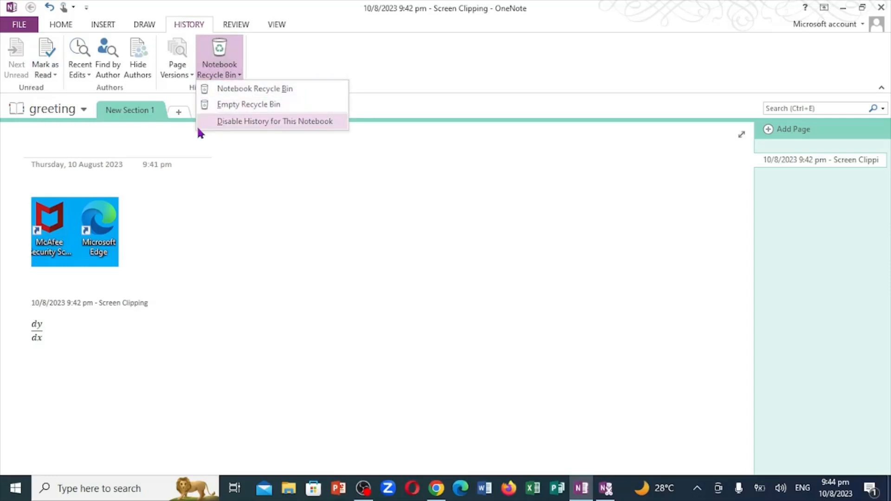
Review the proofing and language features, opening the translation options without choosing any.
{"action": "left_click", "coordinate": [227, 27]}
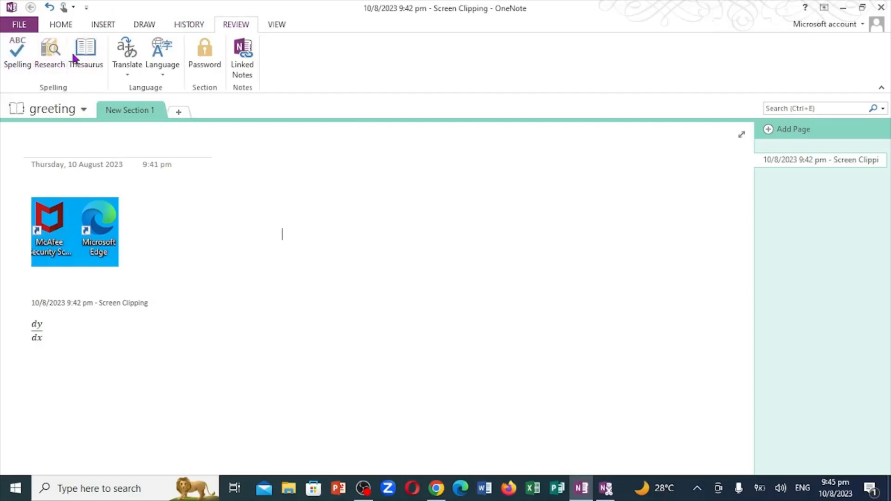
{"action": "left_click", "coordinate": [130, 77]}
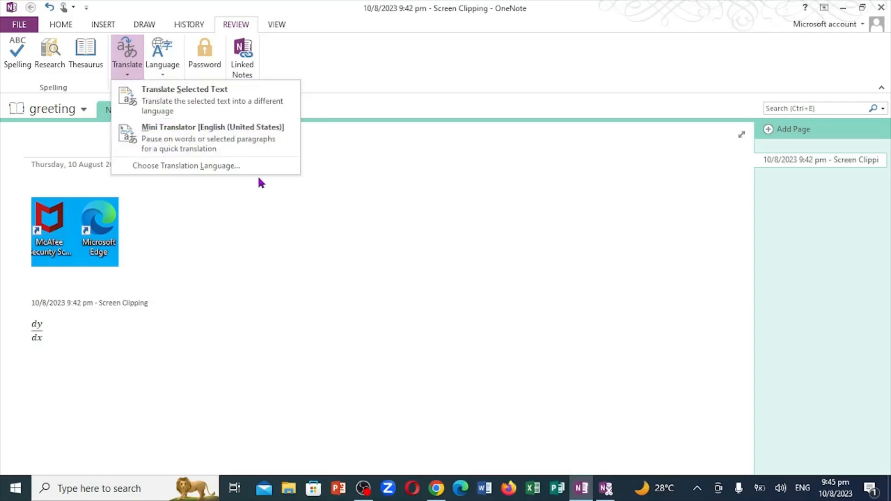
{"action": "left_click", "coordinate": [294, 195]}
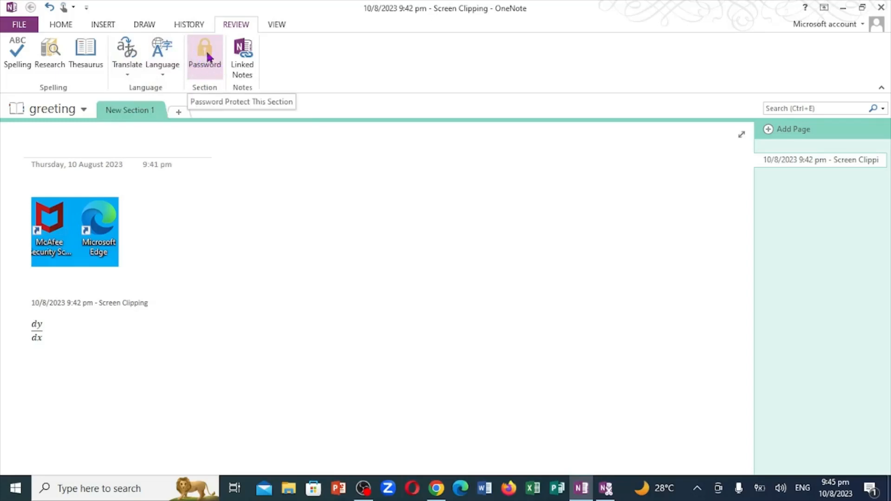
Examine the page view features and the page color palette without applying a color.
{"action": "left_click", "coordinate": [275, 26]}
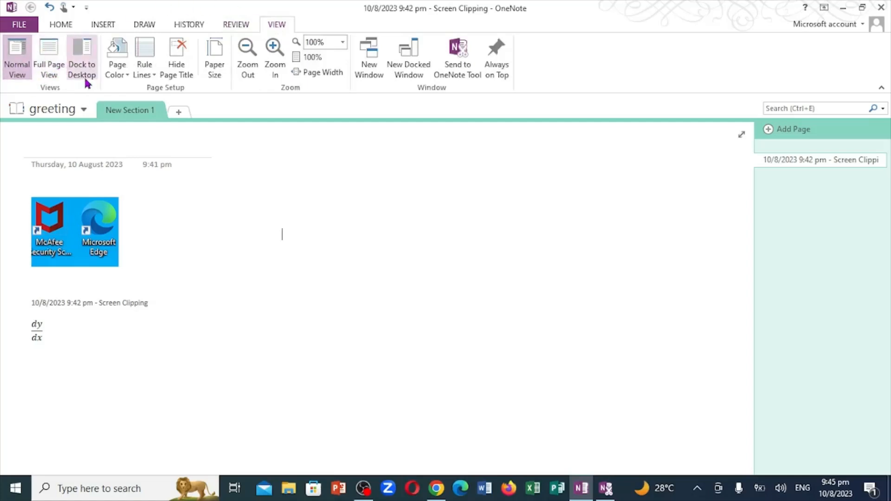
{"action": "left_click", "coordinate": [127, 74]}
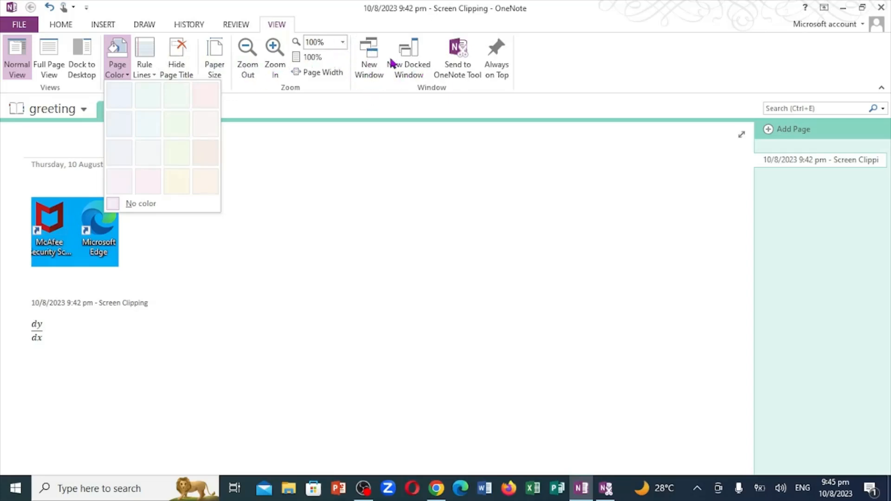
{"action": "left_click", "coordinate": [312, 169]}
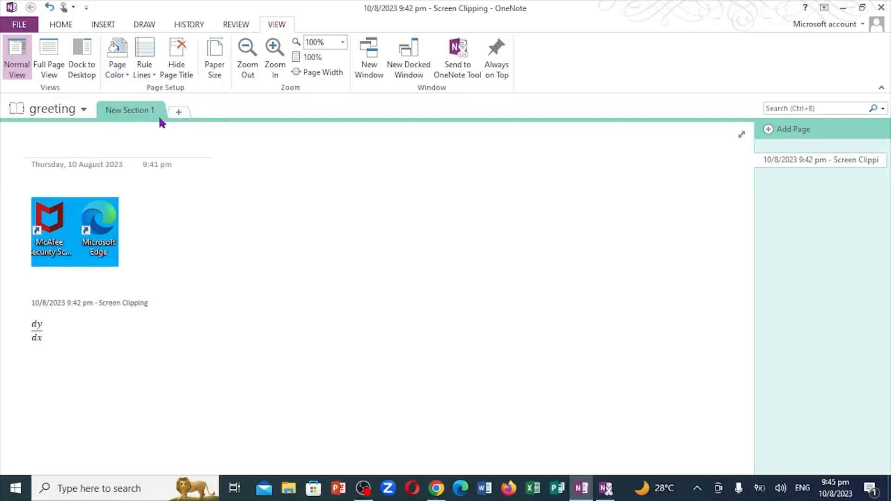
Add a second section to the greeting notebook and title its first page HOME WORK.
{"action": "left_click", "coordinate": [178, 114]}
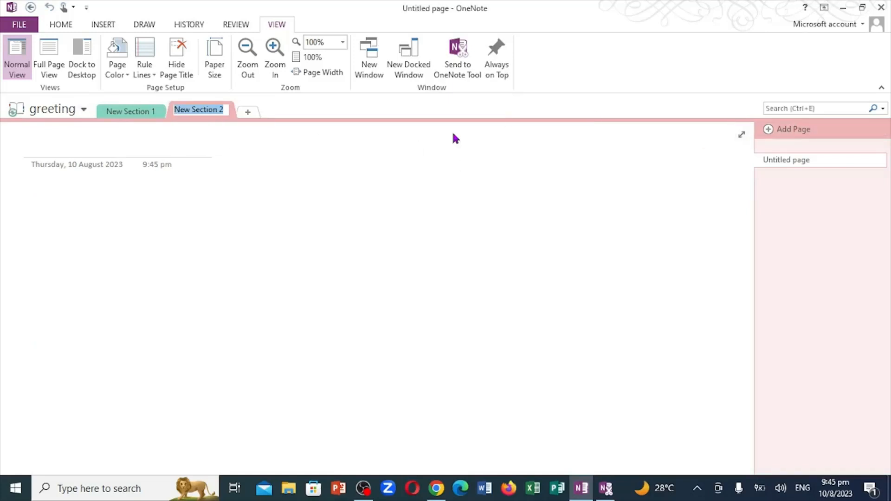
{"action": "left_click", "coordinate": [13, 147]}
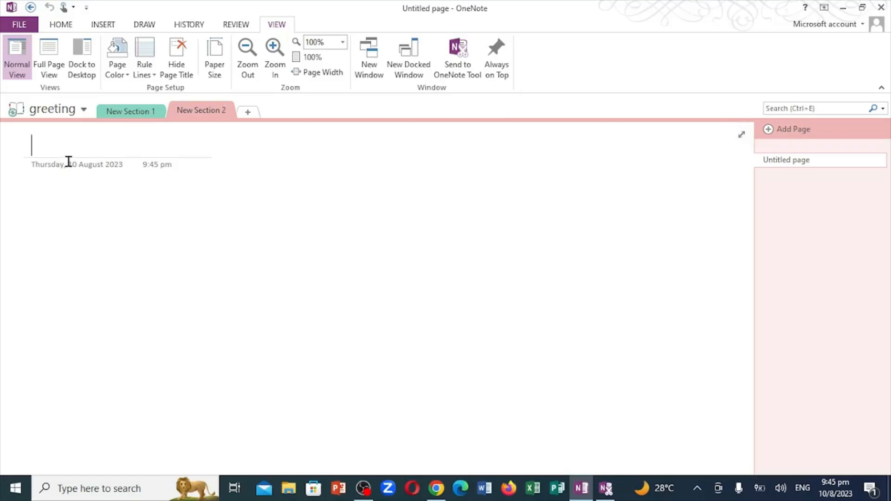
{"action": "type", "text": "HOME"}
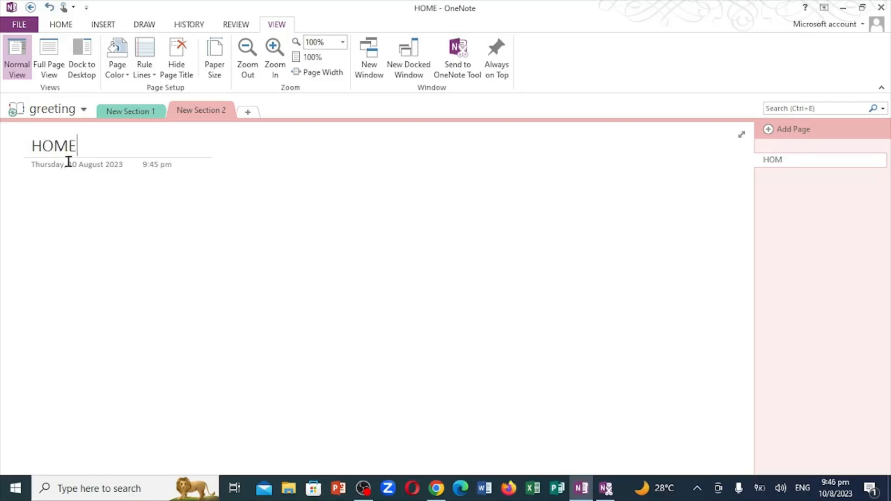
{"action": "type", "text": " WOR"}
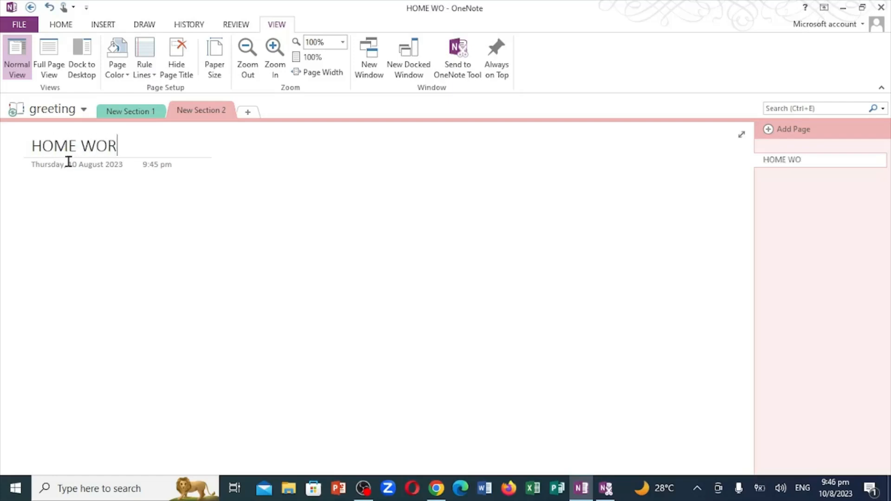
{"action": "type", "text": "K"}
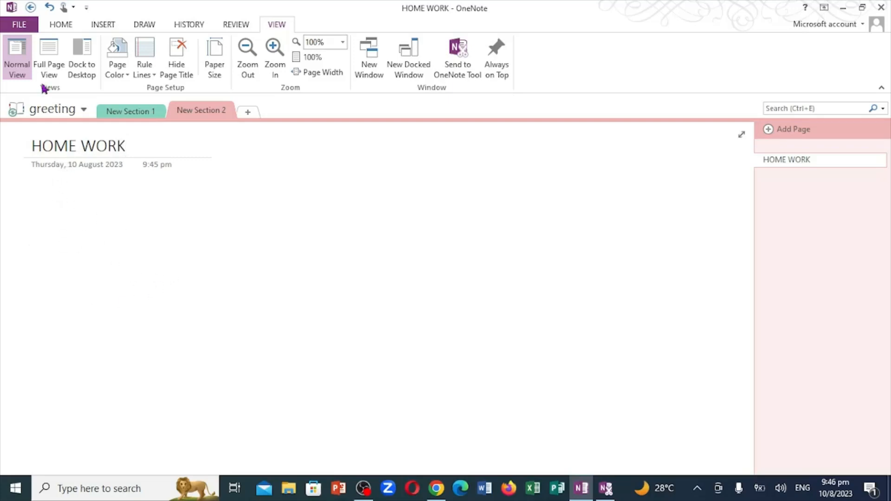
Attach the "HOW TO RECORD YOUR COMPUTER SCREEN USING..." Word document from the Desktop folder to the HOME WORK page as a file.
{"action": "left_click", "coordinate": [99, 25]}
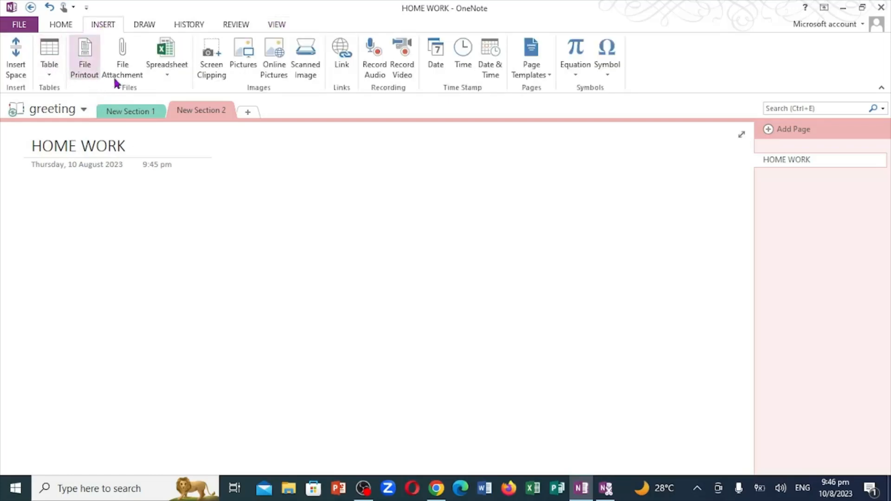
{"action": "left_click", "coordinate": [124, 66]}
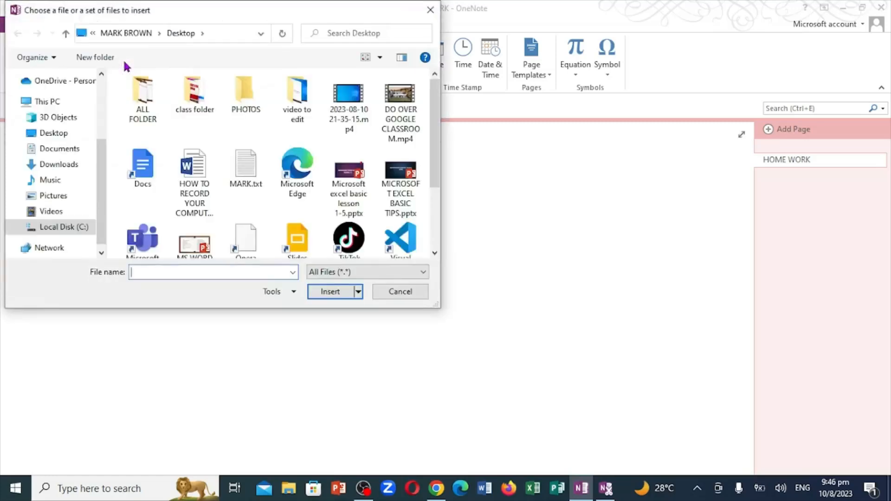
{"action": "left_click", "coordinate": [103, 103]}
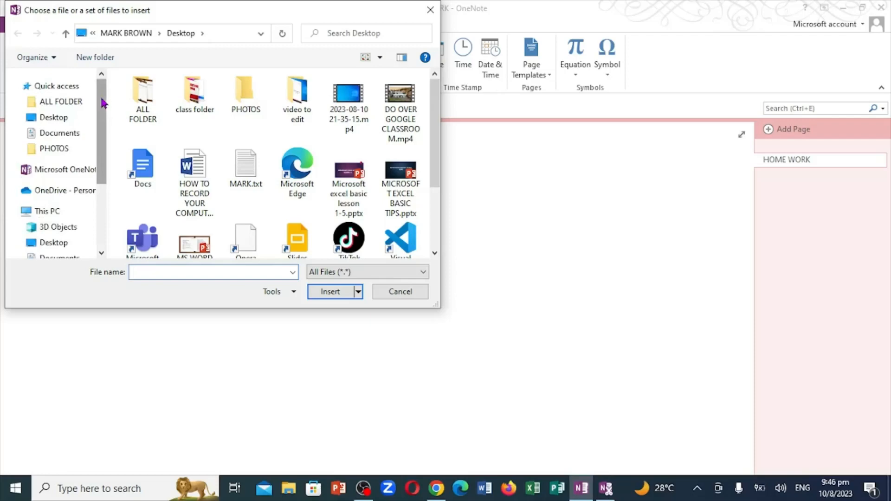
{"action": "left_click", "coordinate": [60, 121]}
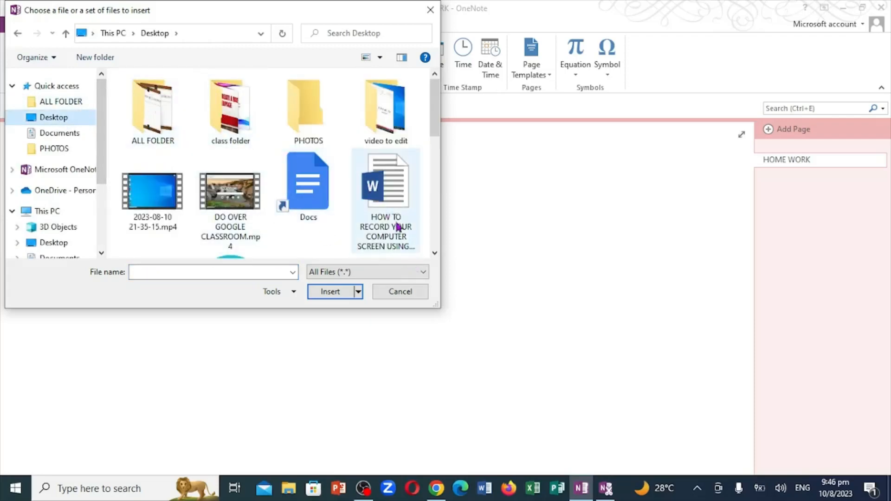
{"action": "left_click", "coordinate": [387, 197]}
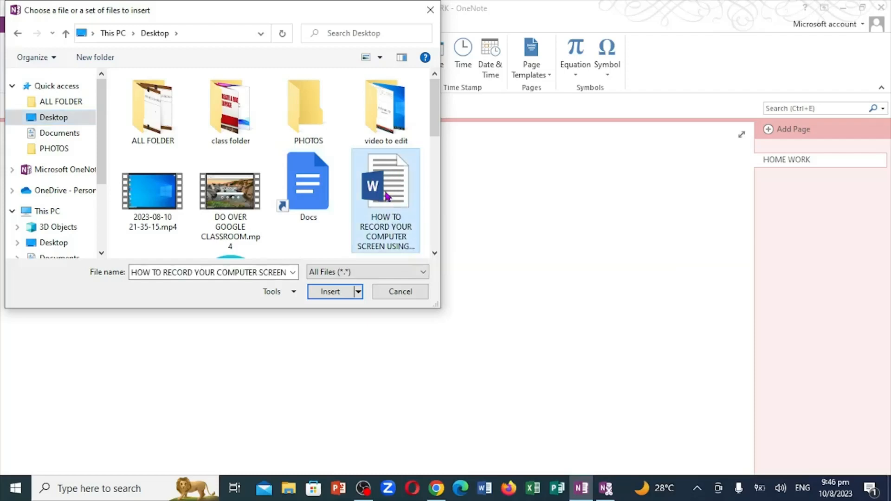
{"action": "left_click", "coordinate": [334, 293]}
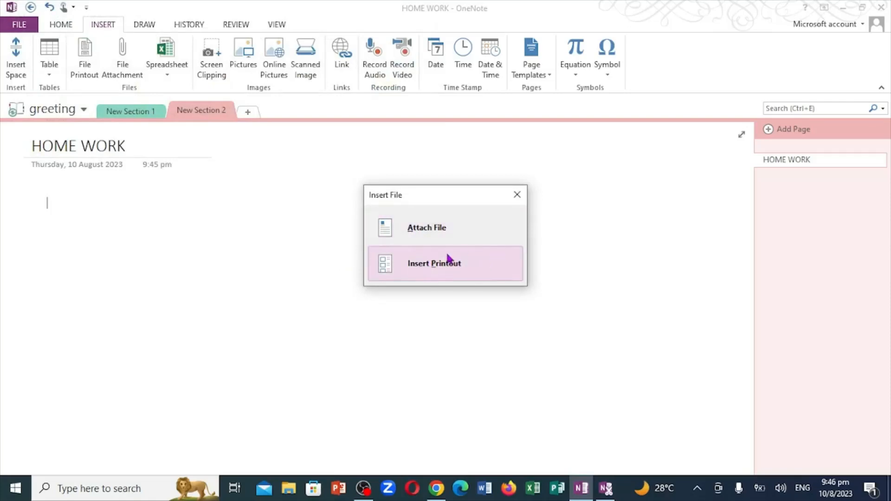
{"action": "left_click", "coordinate": [432, 226]}
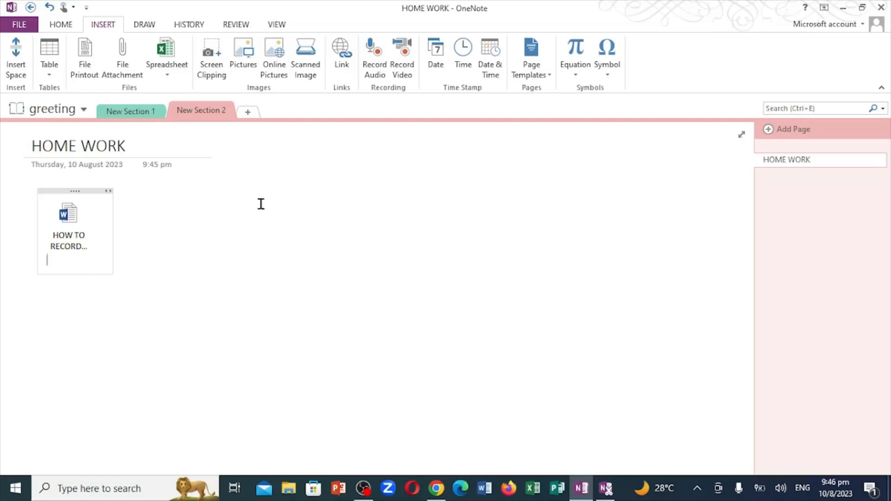
Preview the HOME WORK page for printing and review its print range, paper size, orientation and footer settings without printing.
{"action": "left_click", "coordinate": [19, 25]}
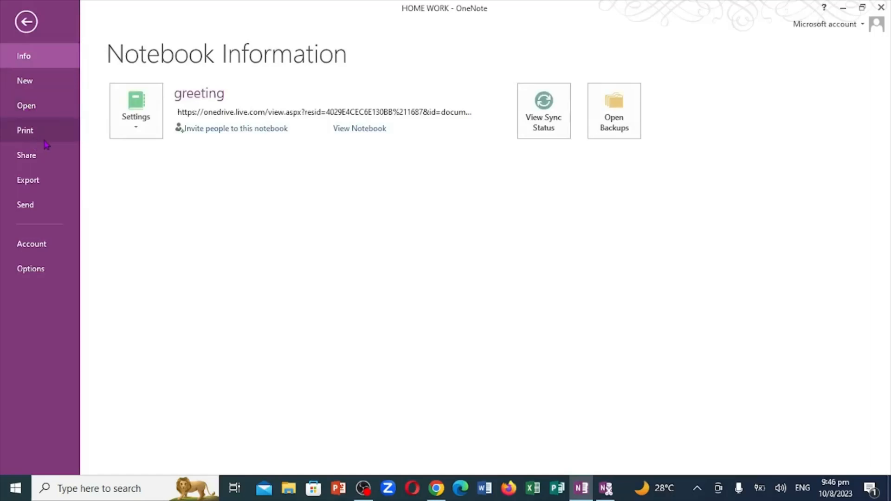
{"action": "left_click", "coordinate": [30, 136]}
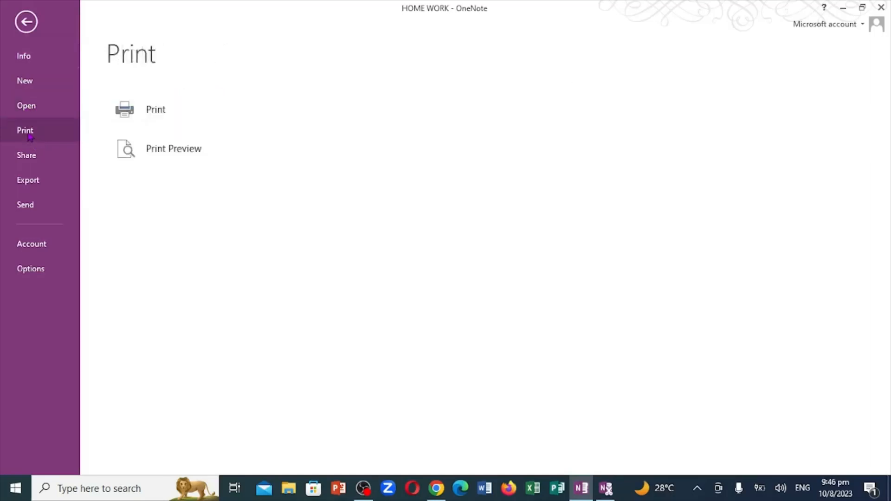
{"action": "left_click", "coordinate": [166, 153]}
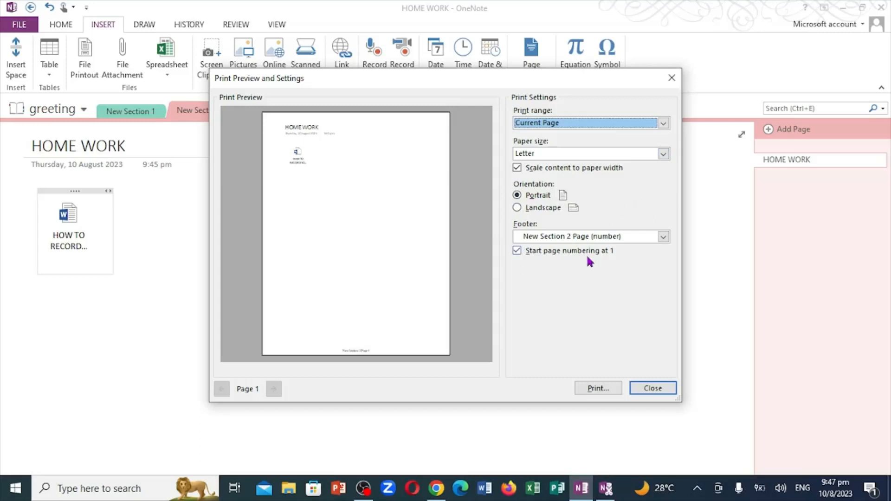
{"action": "left_click", "coordinate": [651, 392]}
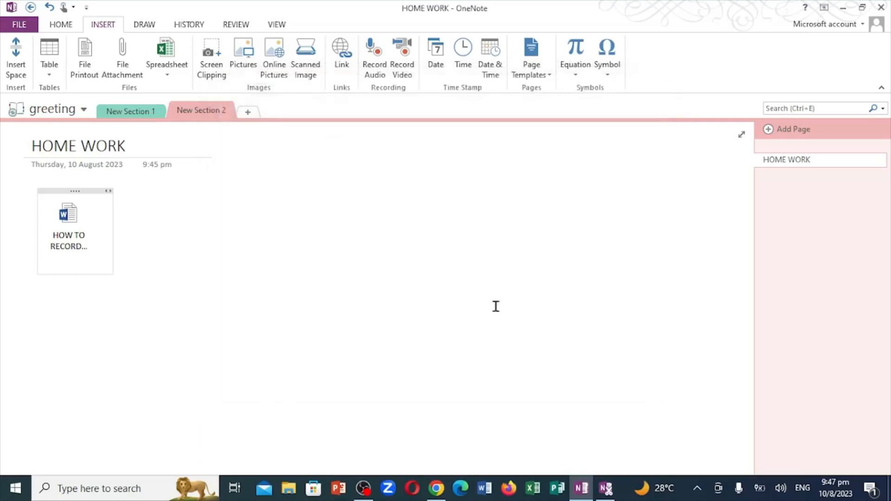
Examine the export options for page, section and notebook and the available file formats, without exporting anything.
{"action": "left_click", "coordinate": [27, 27]}
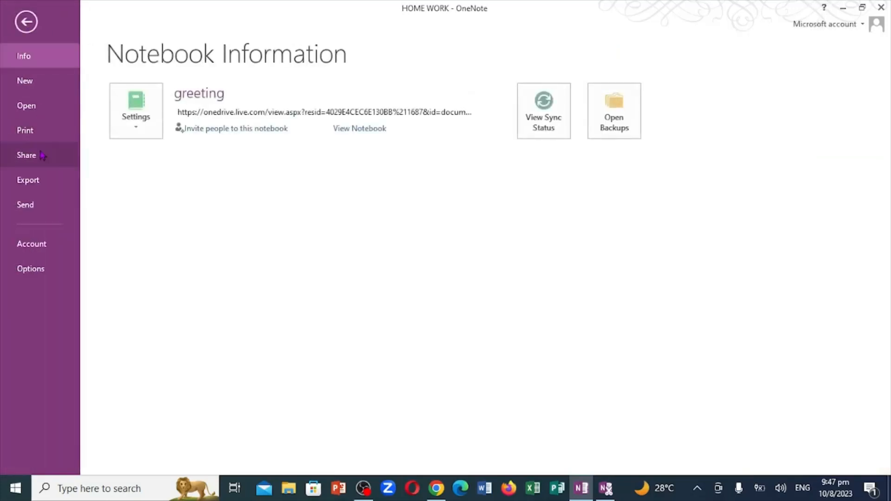
{"action": "left_click", "coordinate": [34, 187]}
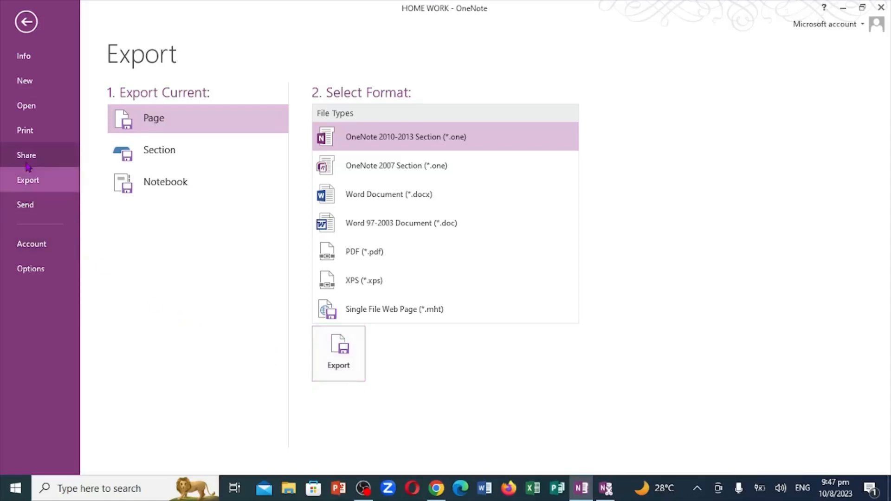
{"action": "left_click", "coordinate": [21, 26]}
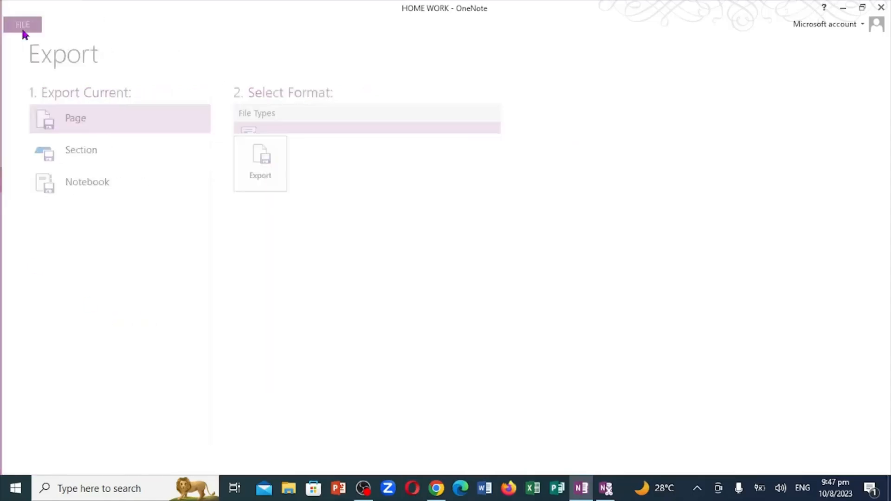